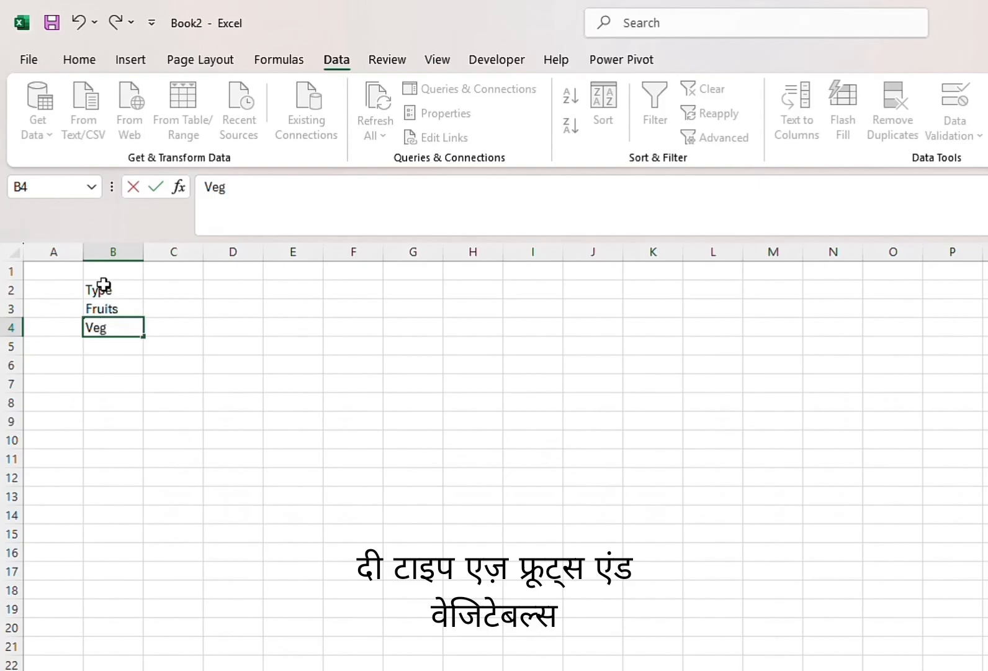
Complete the entry Vegetables in cell B4 and fit column B's width to its contents
{"action": "type", "text": "tables"}
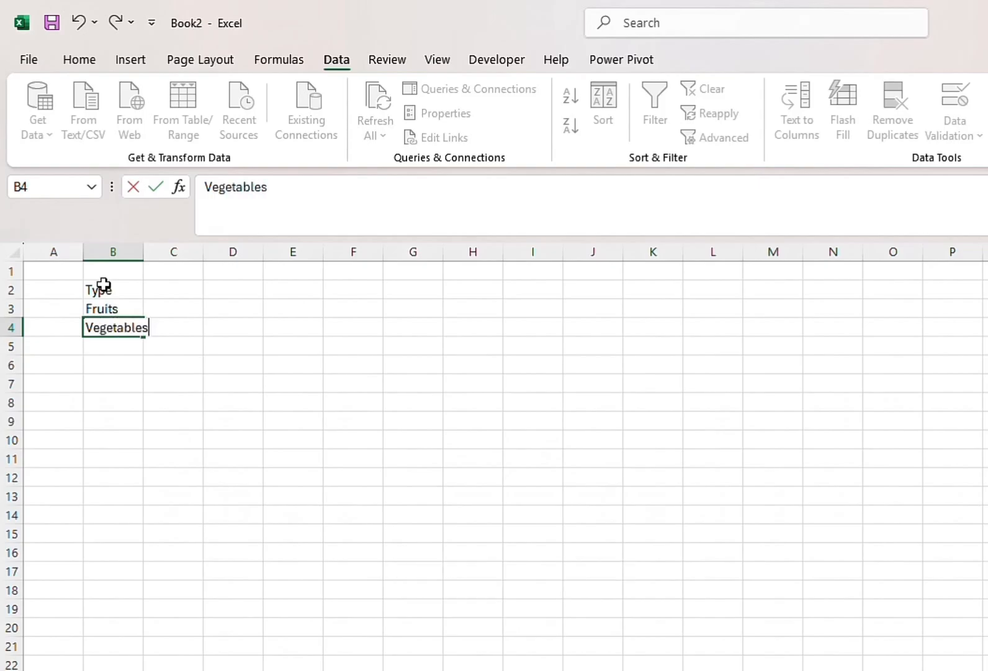
{"action": "left_click", "coordinate": [146, 251]}
{"action": "double_click", "coordinate": [146, 252]}
Make the Fruits and Vegetables entries in B3 and B4 bold
{"action": "left_click", "coordinate": [113, 311]}
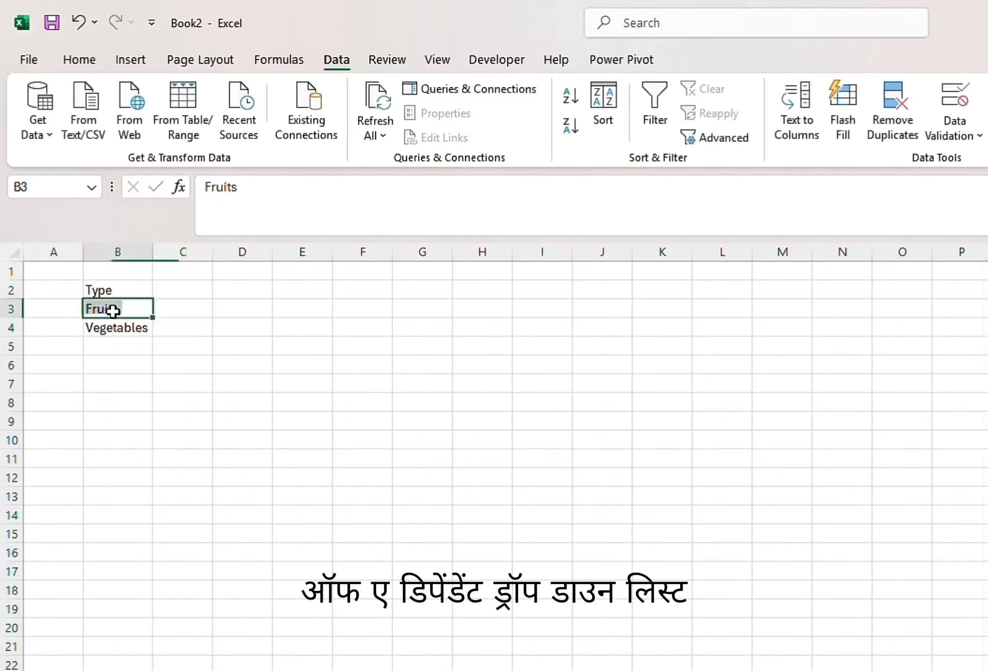
{"action": "left_click", "coordinate": [79, 59]}
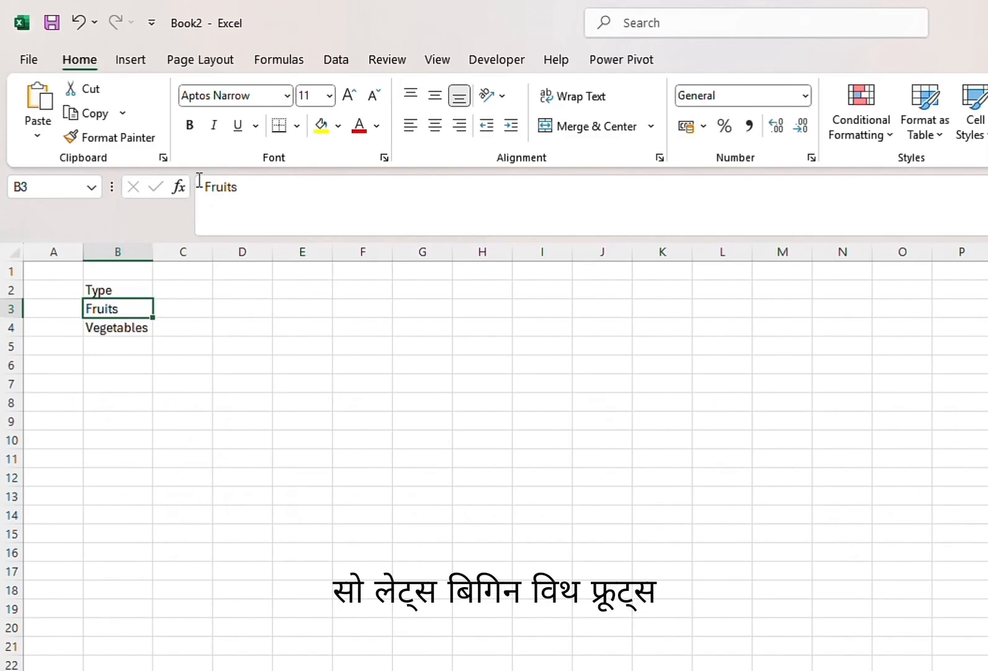
{"action": "left_click", "coordinate": [189, 129]}
{"action": "left_click", "coordinate": [121, 324]}
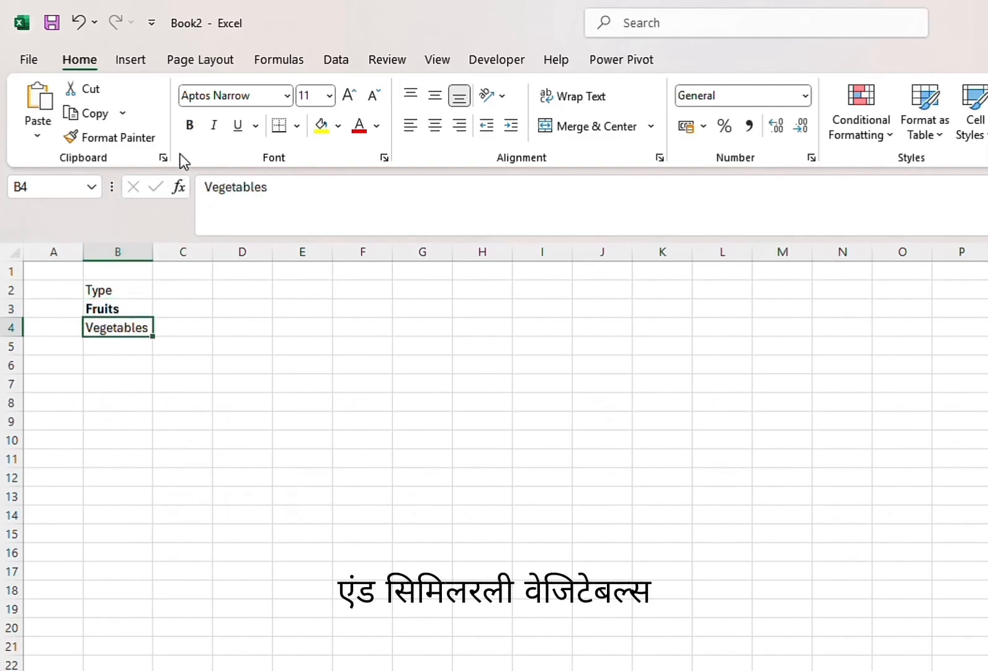
{"action": "left_click", "coordinate": [189, 125]}
Enter the header Fruit in C2 and the first item, Apple, in C3
{"action": "left_click", "coordinate": [125, 305]}
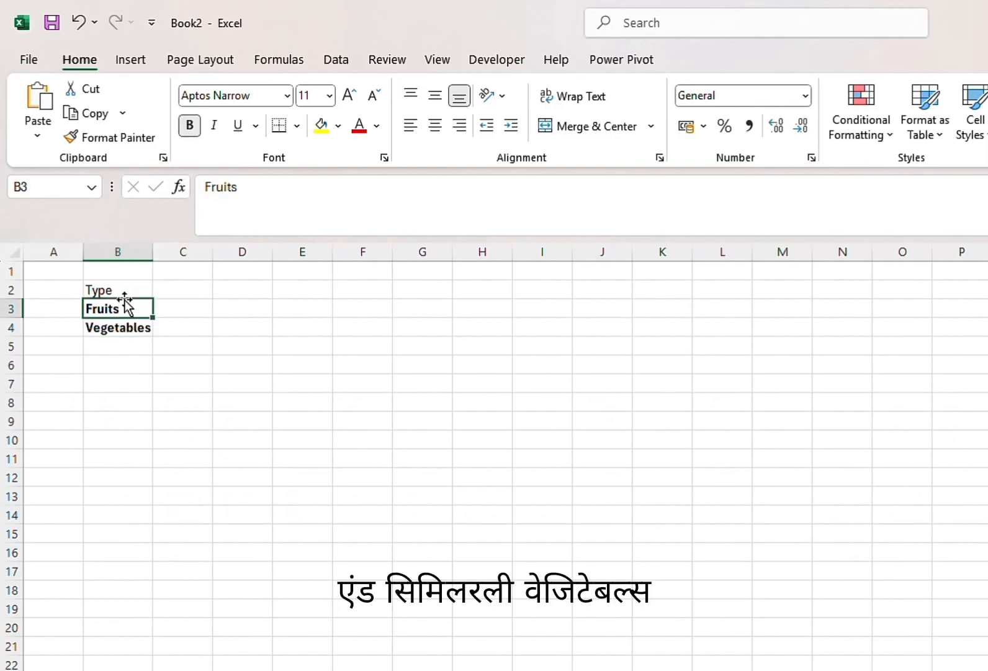
{"action": "left_click_drag", "start_coordinate": [126, 301], "coordinate": [210, 289]}
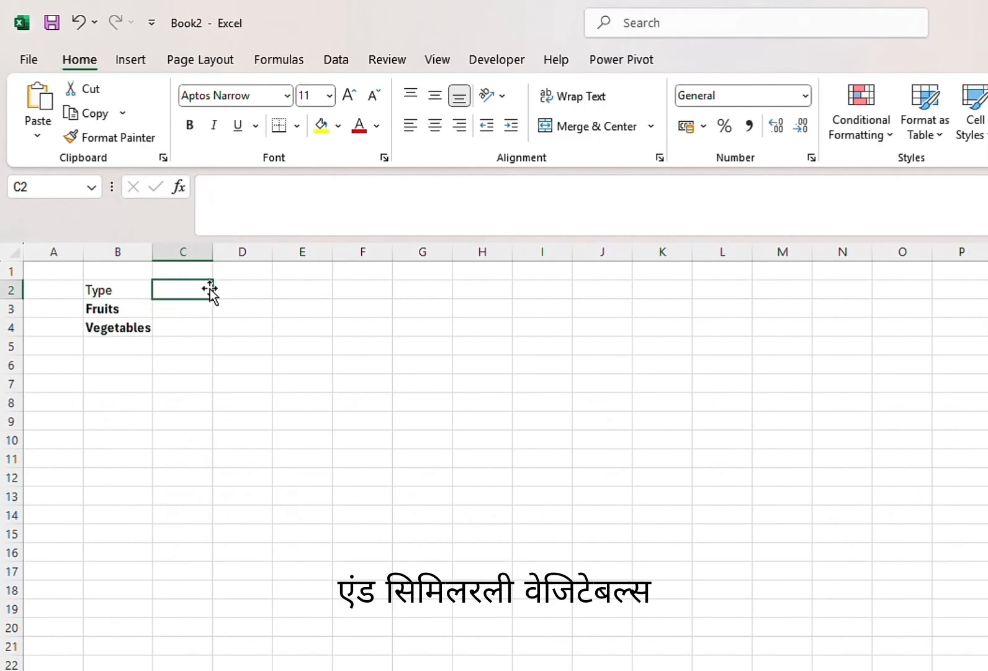
{"action": "type", "text": "Fruit"}
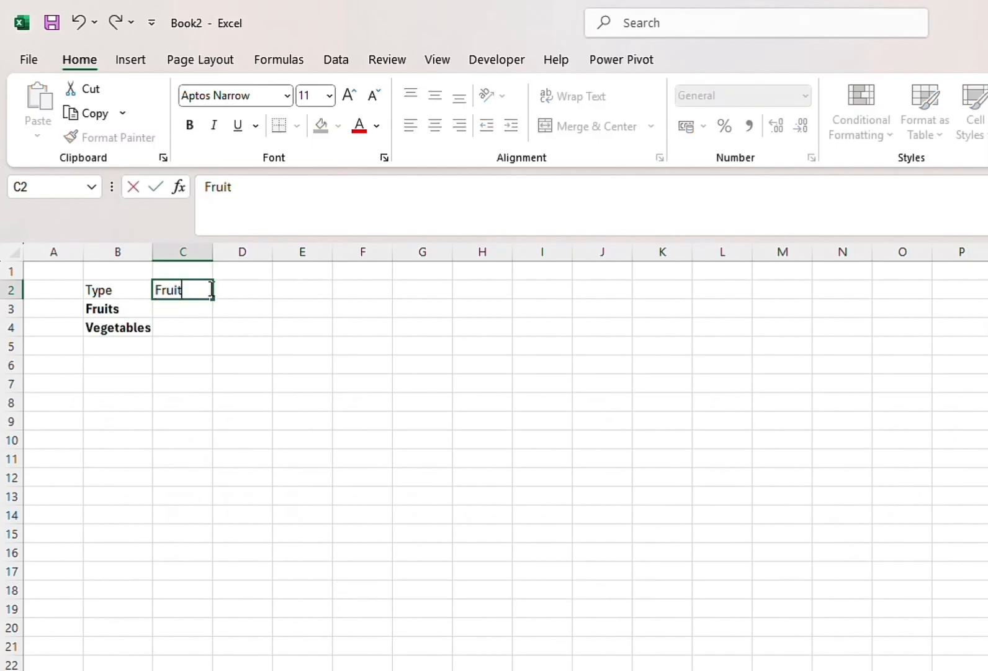
{"action": "key", "text": "Return"}
{"action": "type", "text": "App"}
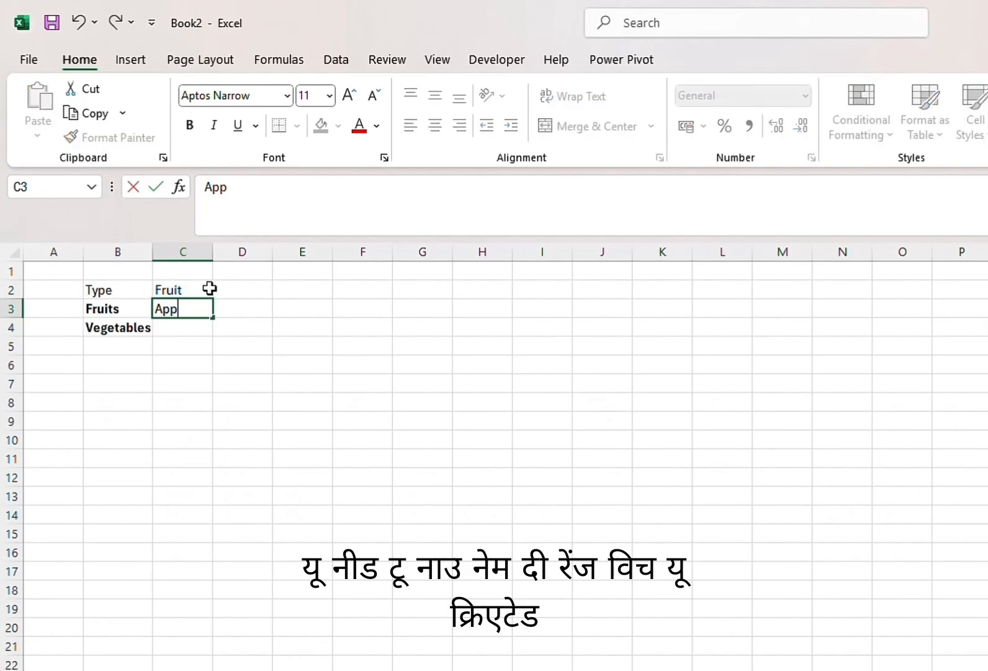
{"action": "type", "text": "le"}
{"action": "key", "text": "Return"}
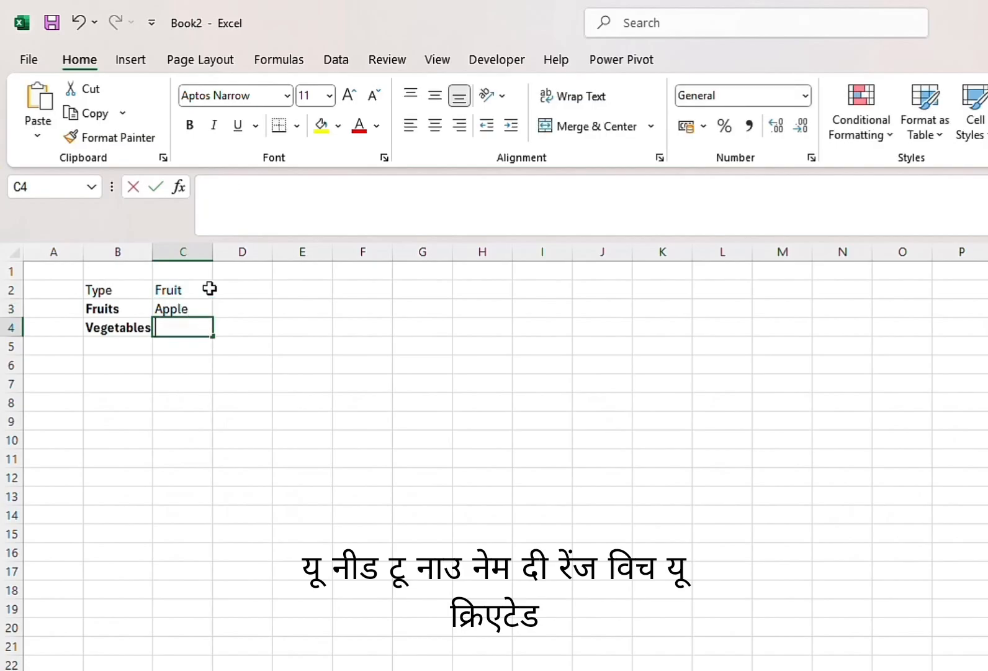
Continue the fruit list with Grape, Mango and Orange in cells C4 to C6
{"action": "type", "text": "Gra"}
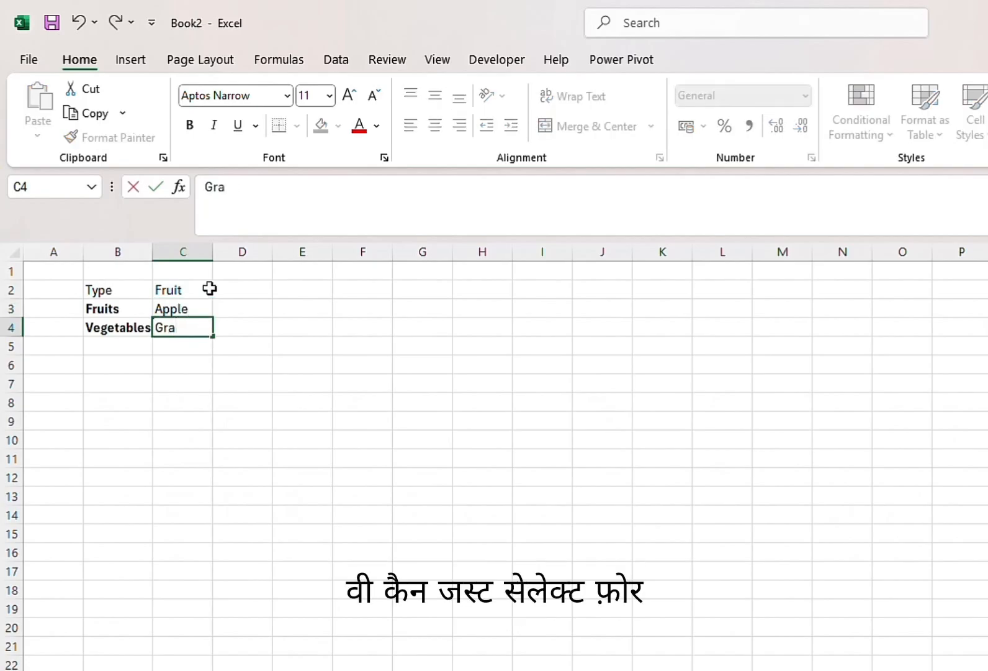
{"action": "type", "text": "epe"}
{"action": "key", "text": "Return"}
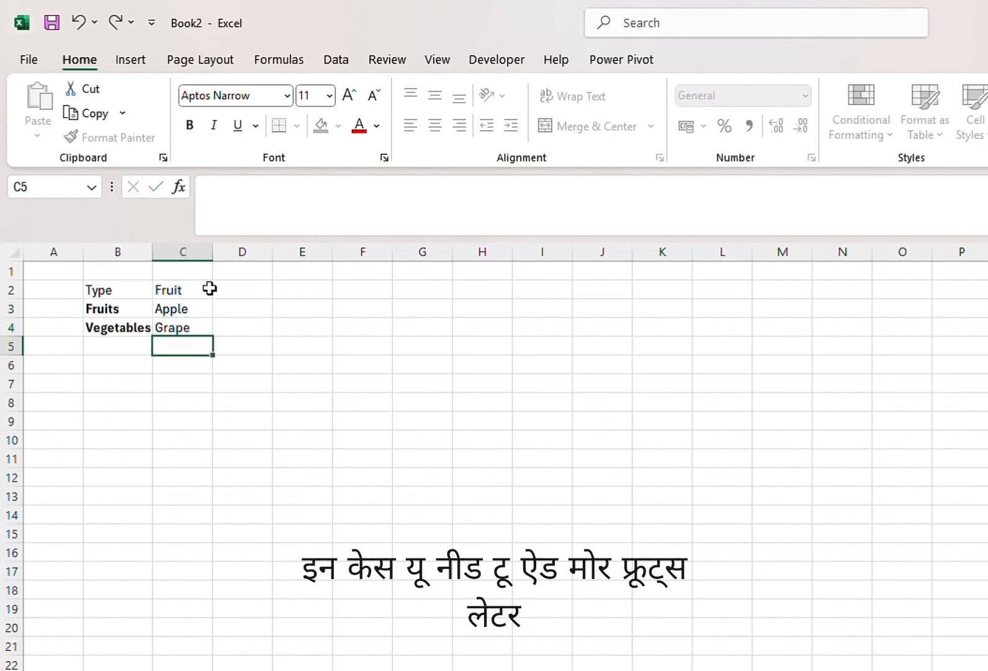
{"action": "type", "text": "Mango"}
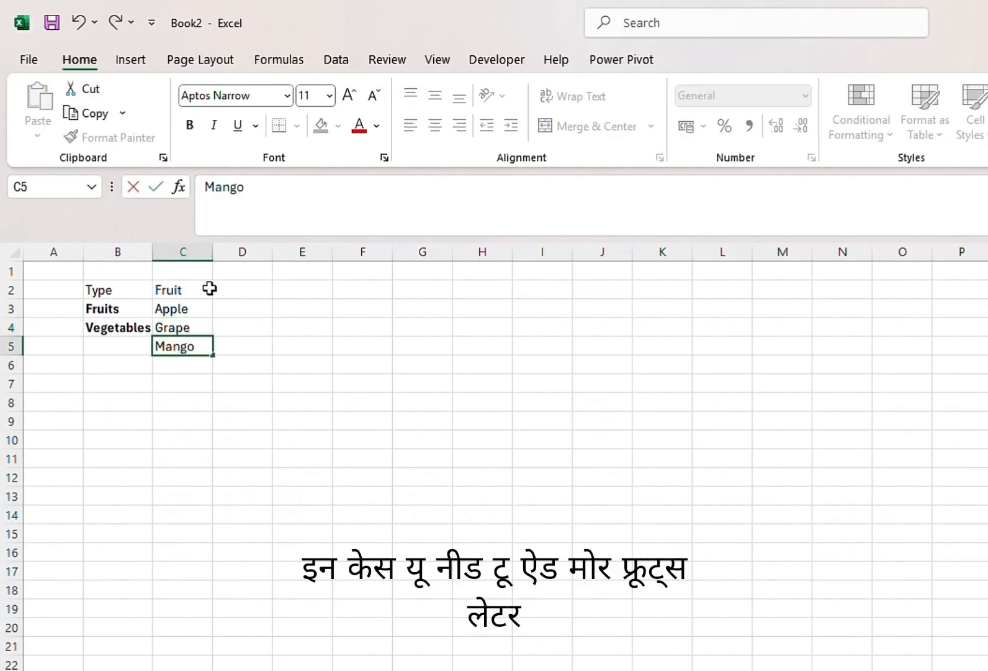
{"action": "key", "text": "Return"}
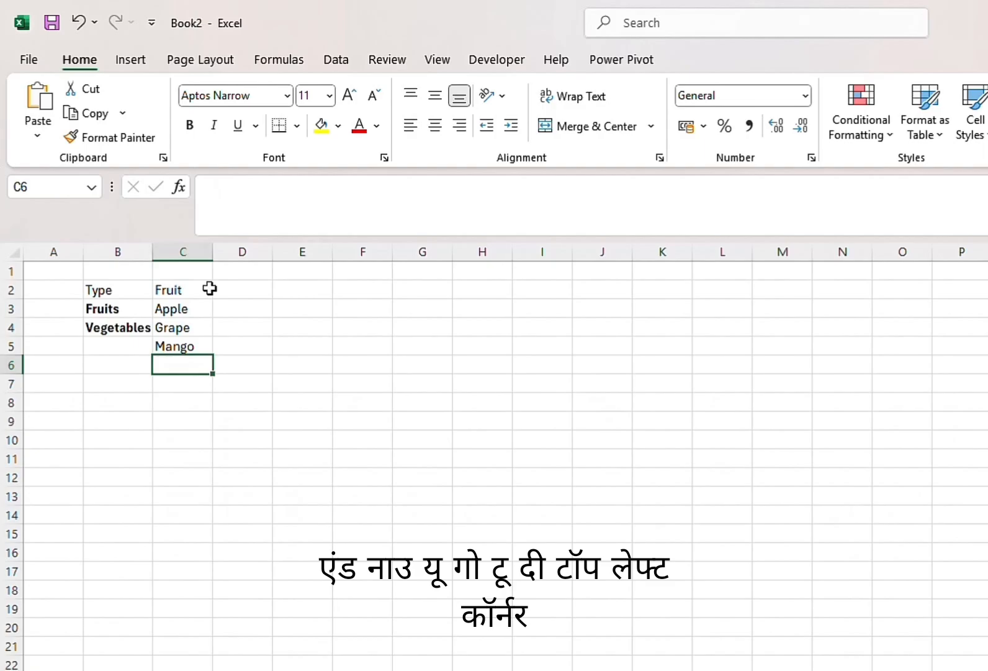
{"action": "type", "text": "Ora"}
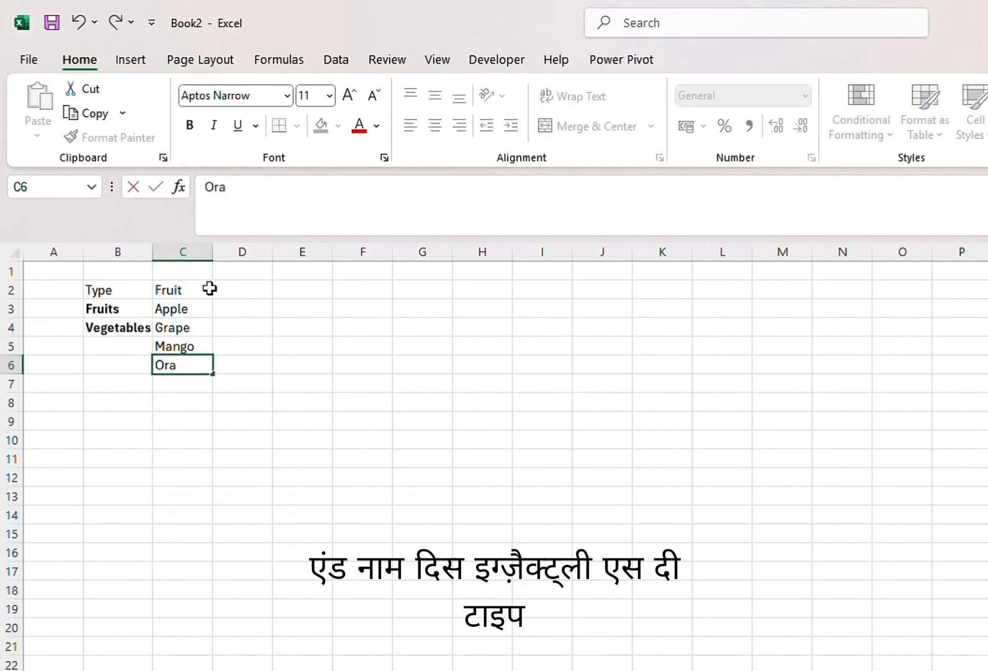
{"action": "type", "text": "nge"}
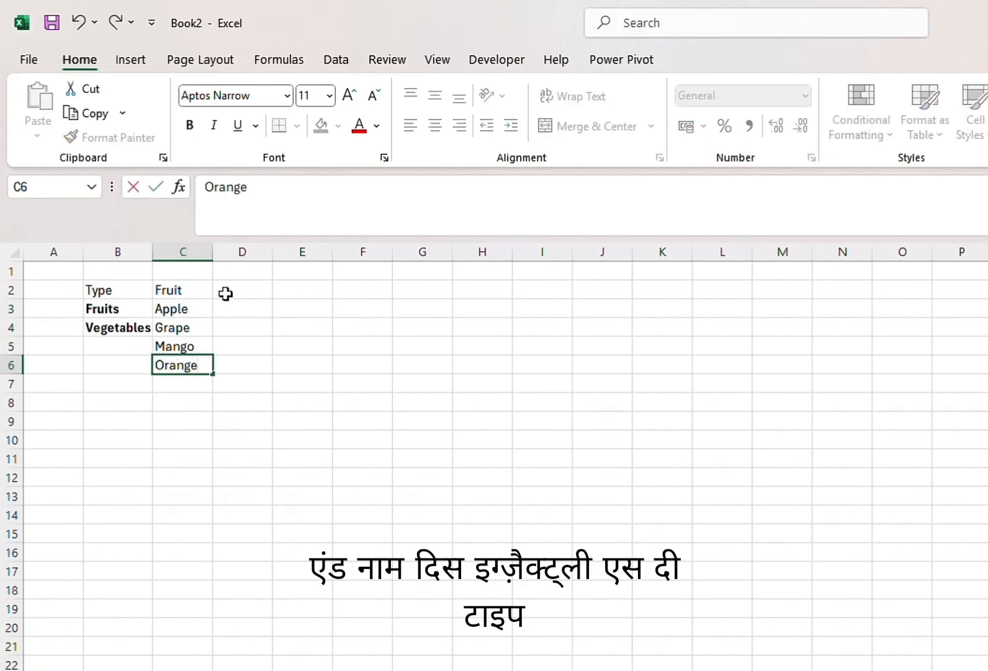
Enter the header Vegetables in D2 and widen column D to fit it
{"action": "left_click", "coordinate": [226, 293]}
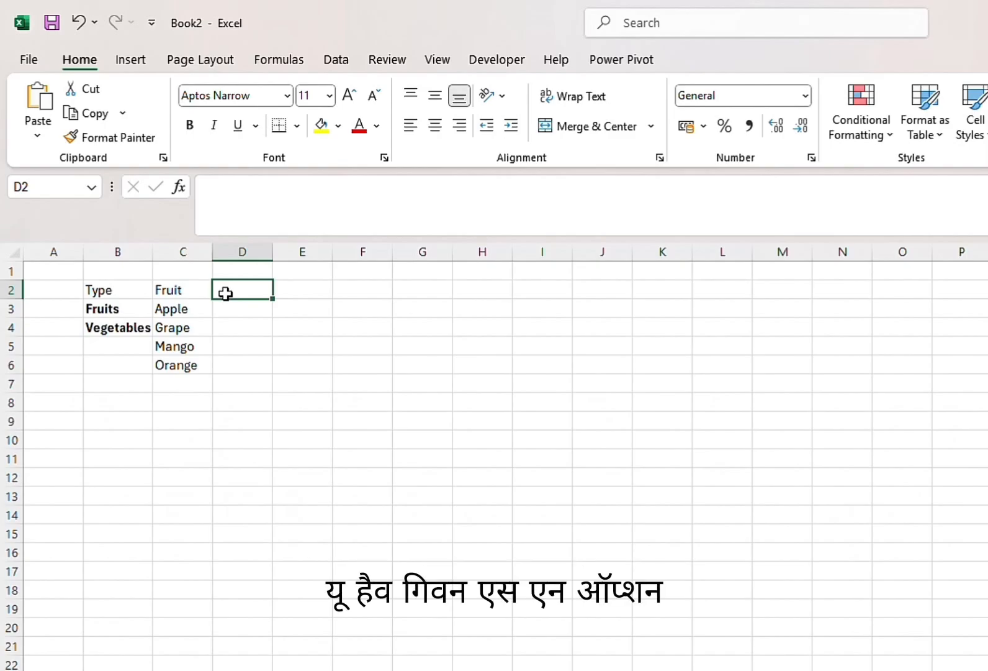
{"action": "type", "text": "Vege"}
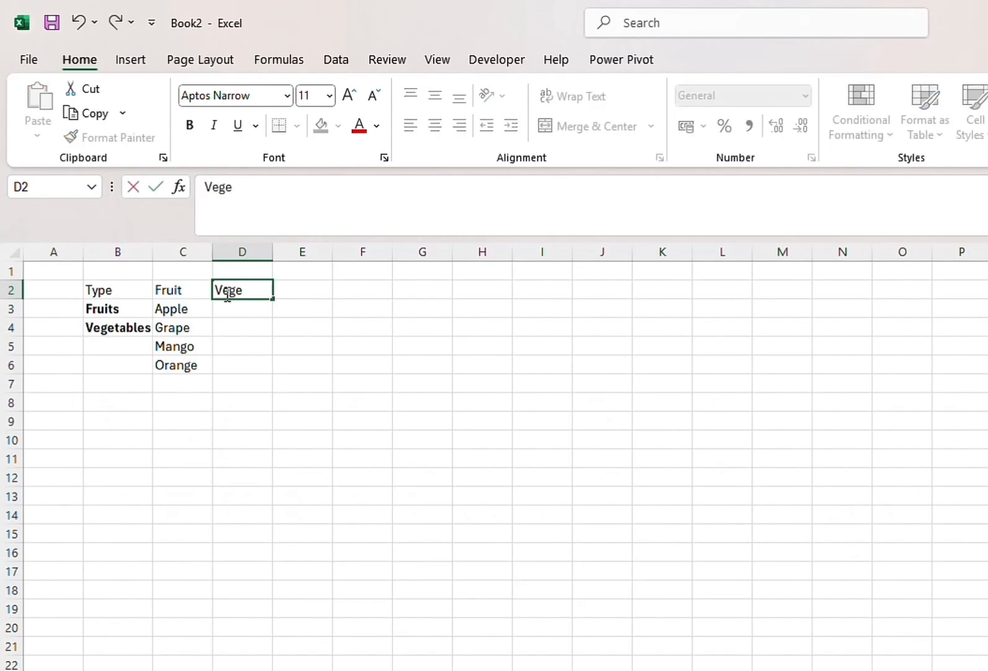
{"action": "type", "text": "tables"}
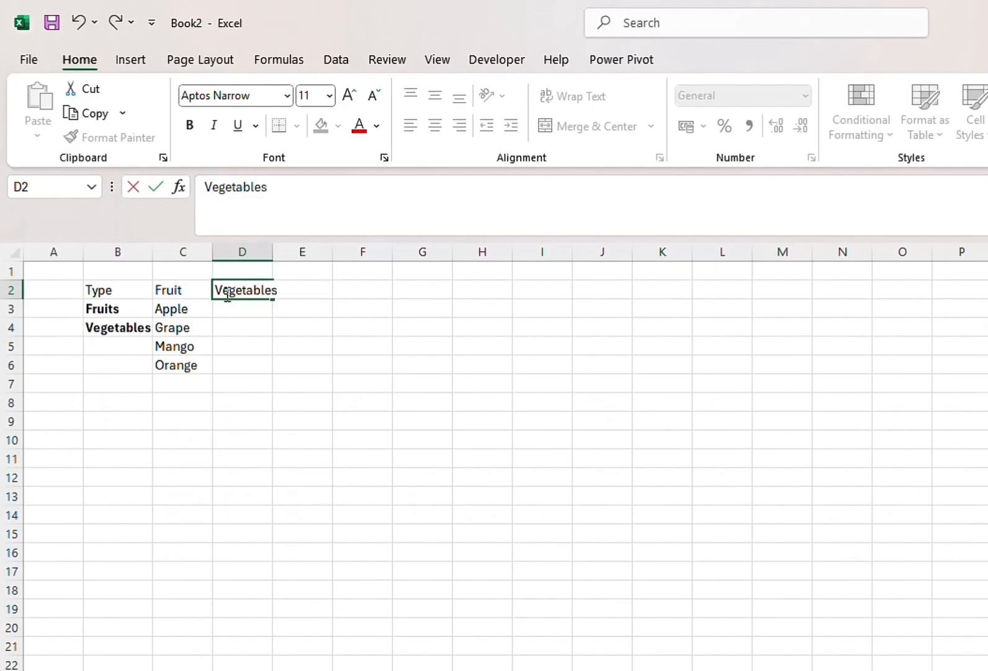
{"action": "left_click", "coordinate": [276, 252]}
{"action": "left_click_drag", "start_coordinate": [273, 251], "coordinate": [282, 252]}
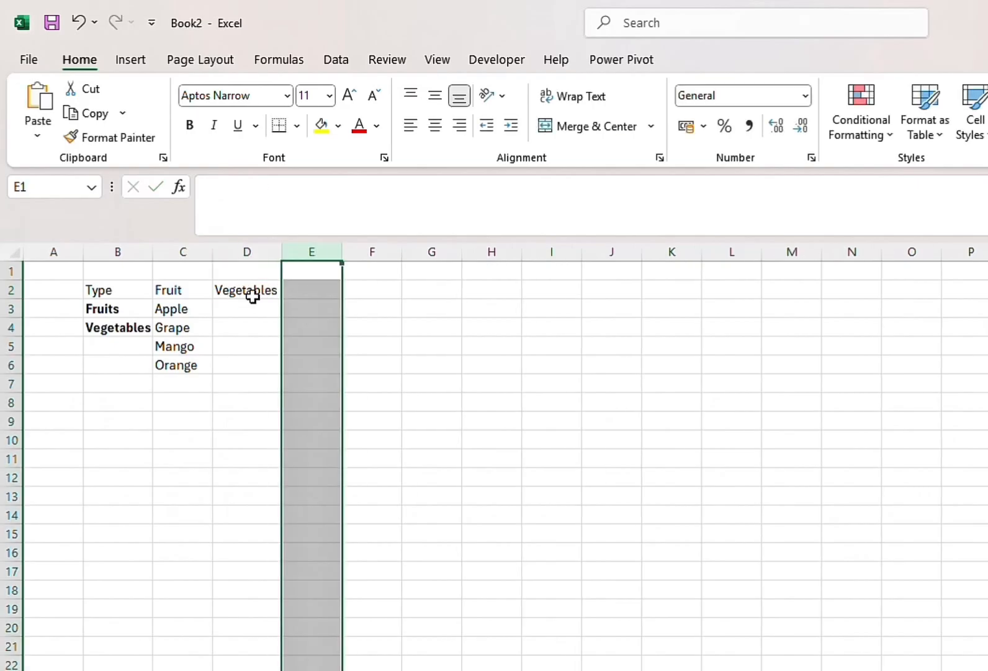
Start the vegetable list with Tomato in D3 and Potato in D4
{"action": "left_click", "coordinate": [249, 304]}
{"action": "type", "text": "To"}
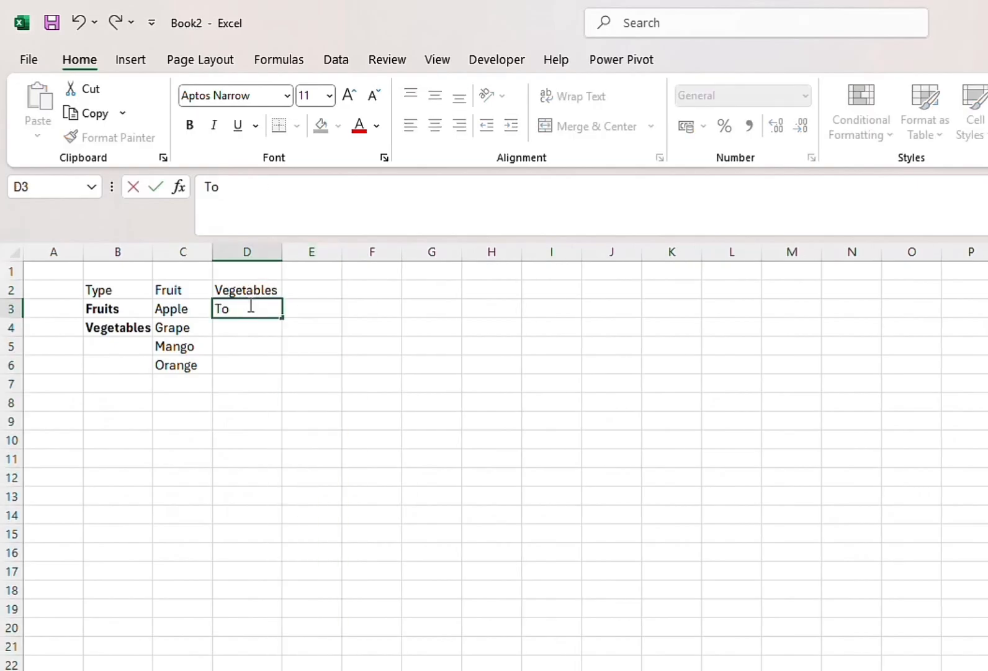
{"action": "type", "text": "mato"}
{"action": "key", "text": "Return"}
{"action": "type", "text": "P"}
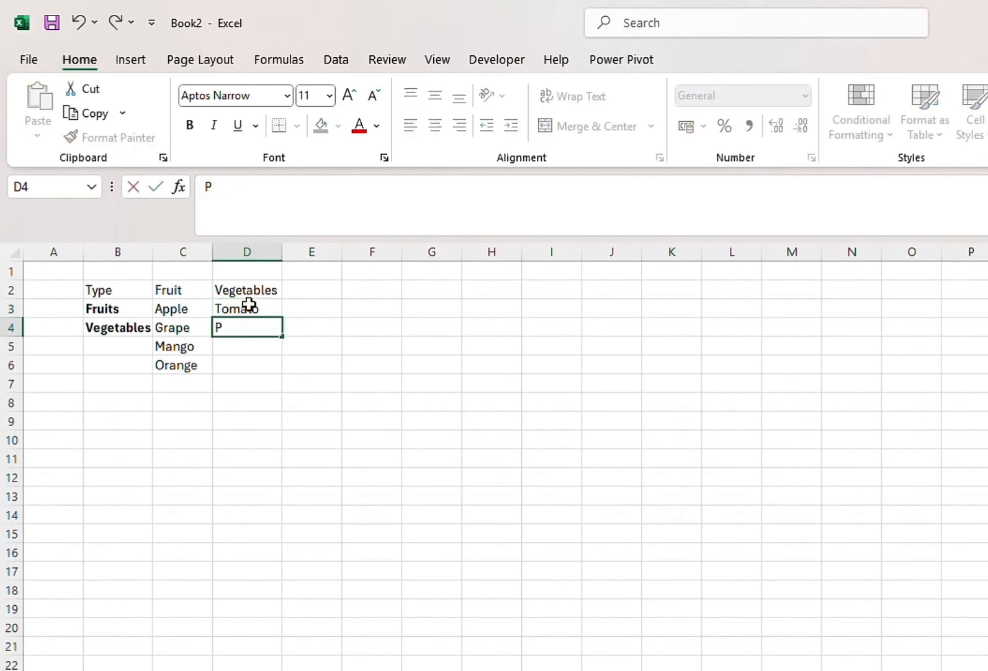
{"action": "type", "text": "otato"}
{"action": "key", "text": "Return"}
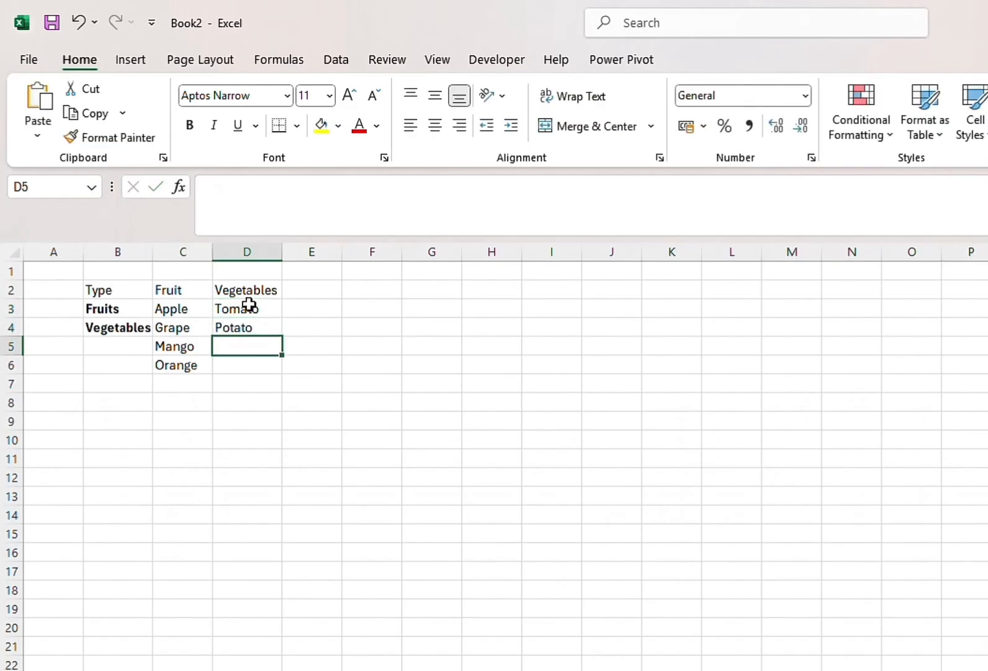
Continue the vegetable list with Carrot, Onion and Cucumber in cells D5 to D7
{"action": "type", "text": "Carrot"}
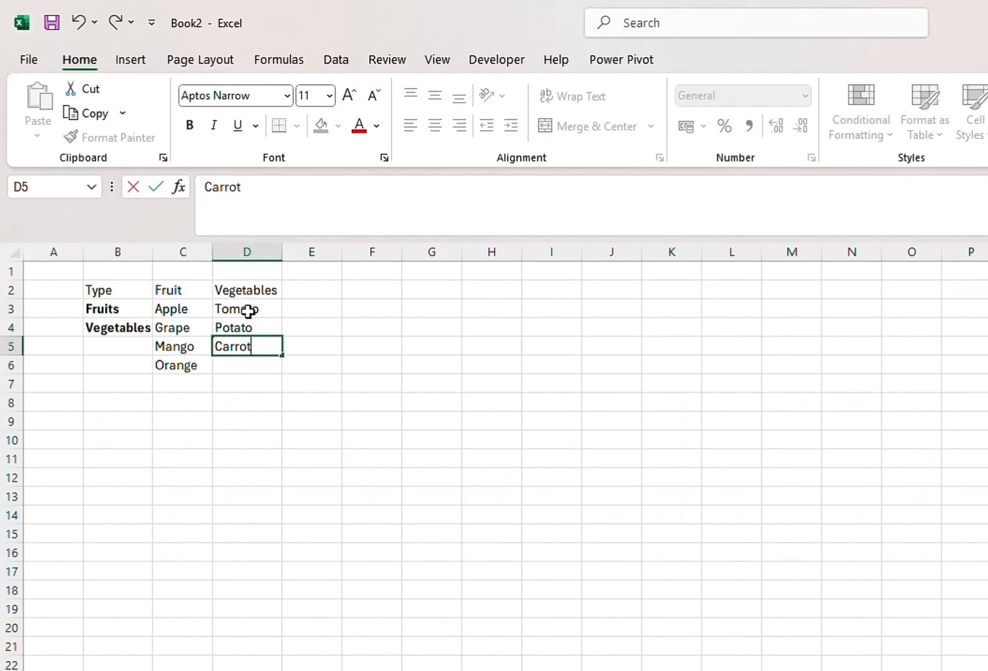
{"action": "key", "text": "Return"}
{"action": "type", "text": "On"}
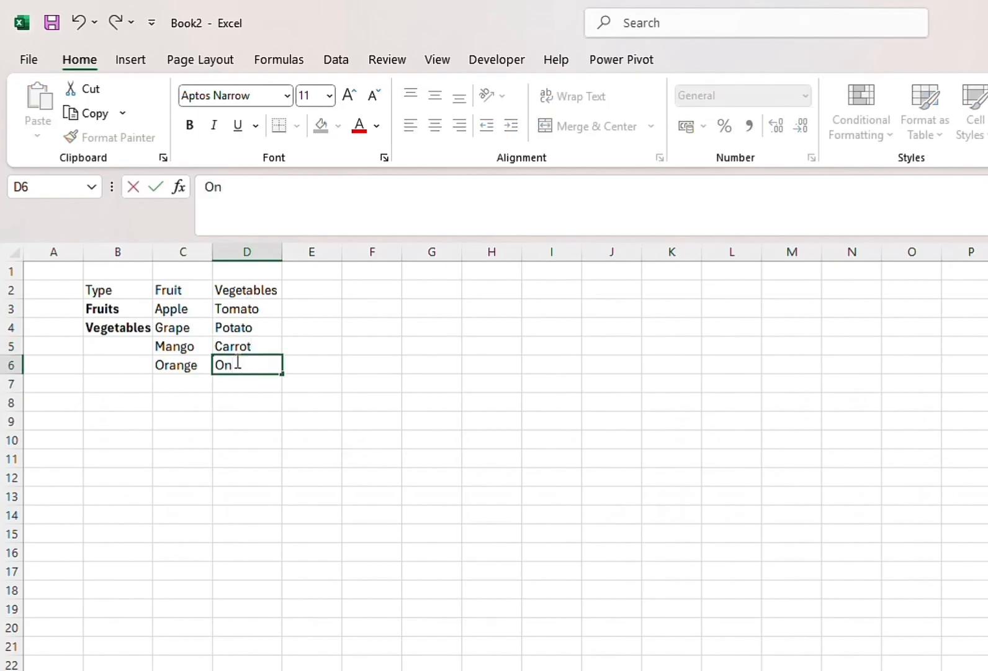
{"action": "type", "text": "ion"}
{"action": "key", "text": "Return"}
{"action": "type", "text": "Cu"}
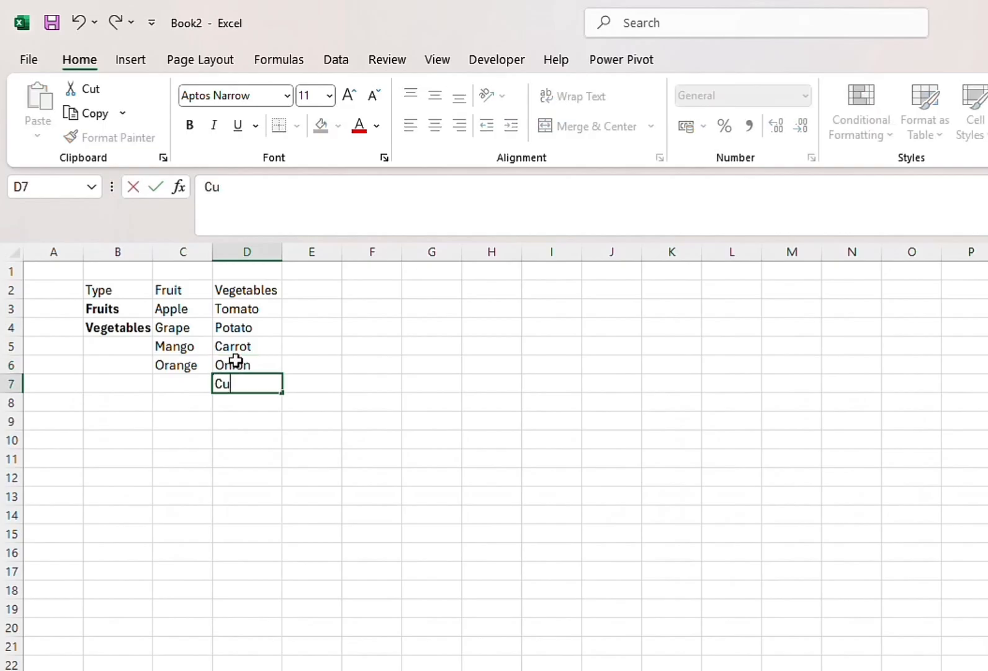
{"action": "type", "text": "cumber"}
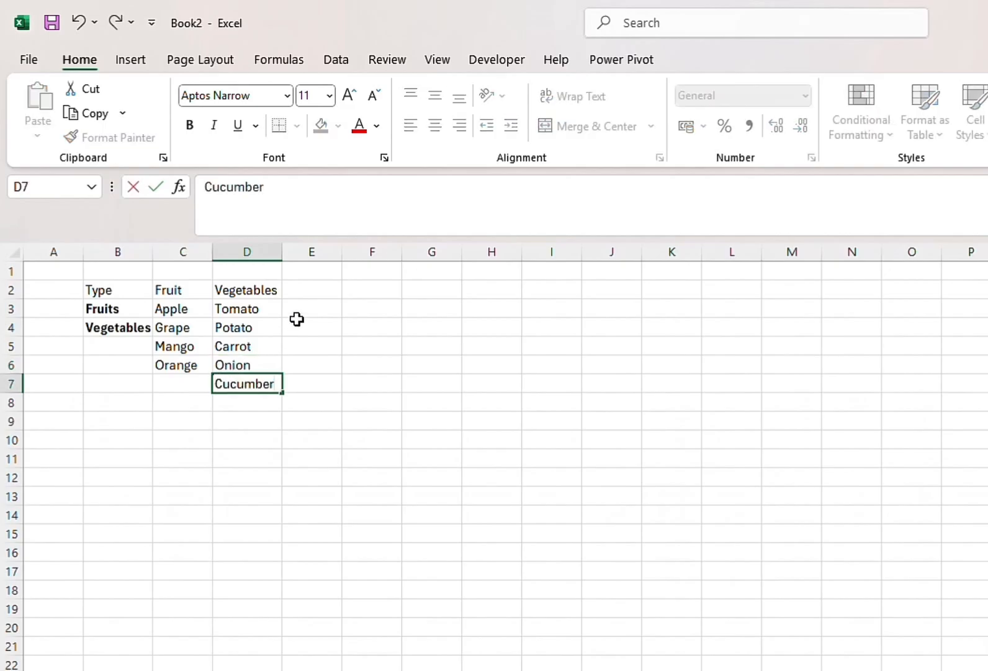
Fill the fruit cells C3:C8 with yellow and open that range's name for editing
{"action": "left_click_drag", "start_coordinate": [181, 310], "coordinate": [190, 406]}
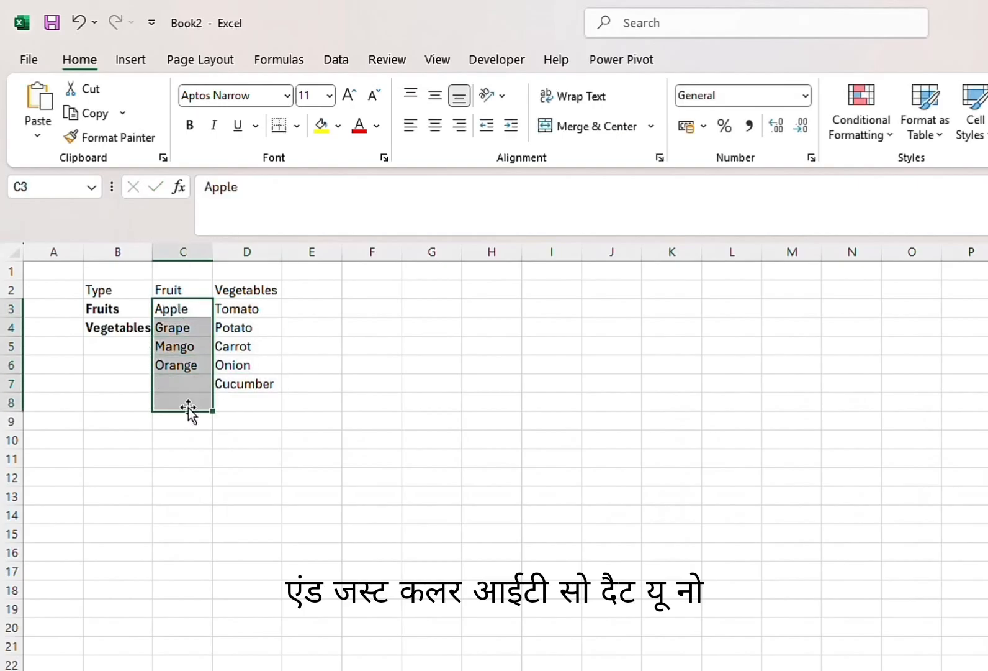
{"action": "left_click", "coordinate": [322, 126]}
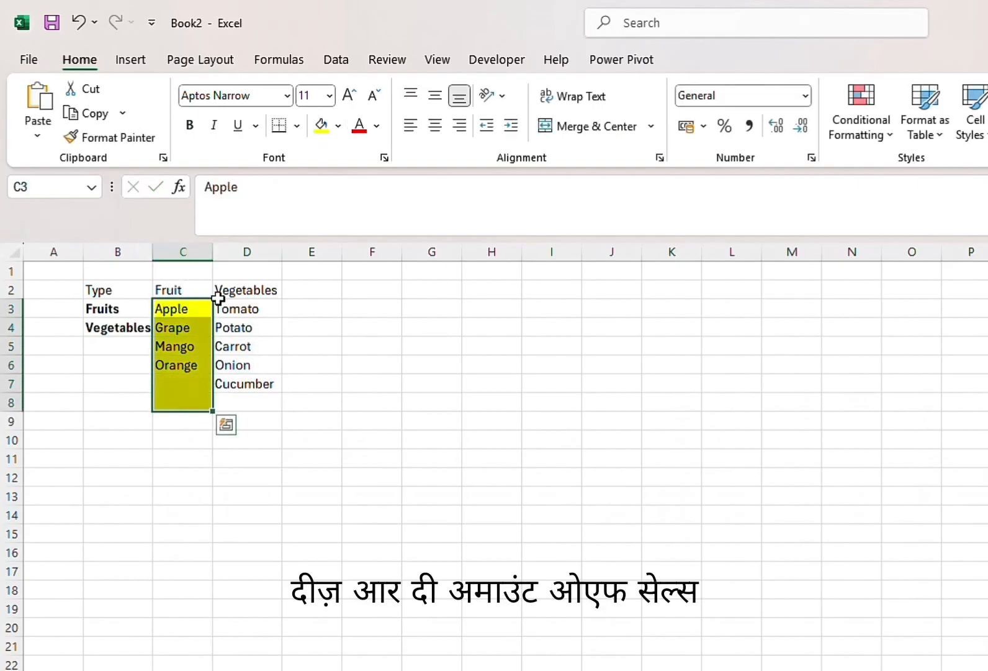
{"action": "left_click", "coordinate": [40, 188]}
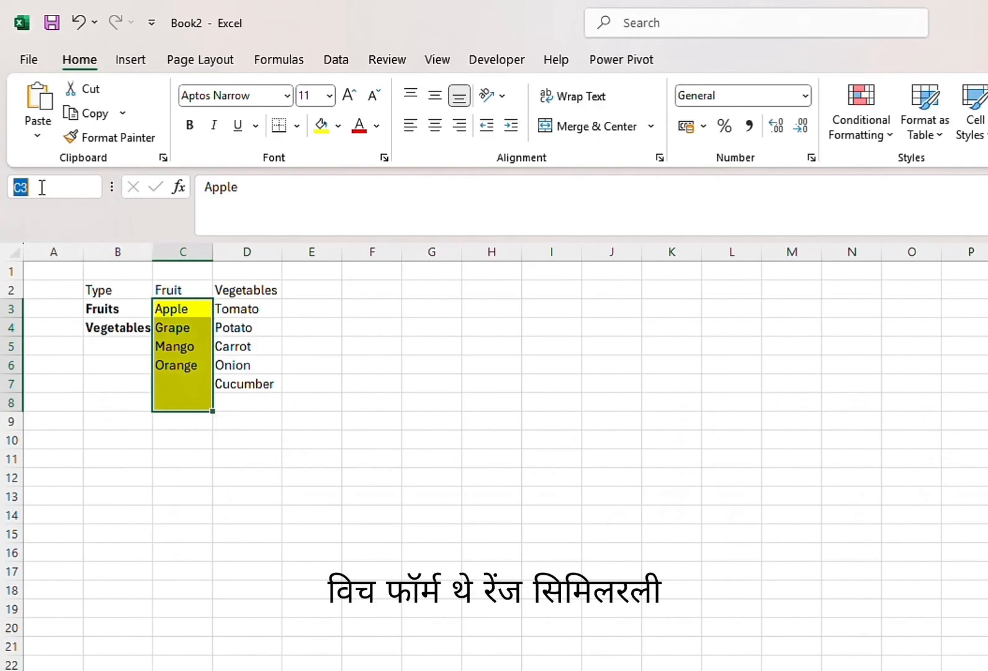
Fill the vegetable cells D3:D8 with yellow and name that range Vegetables
{"action": "left_click_drag", "start_coordinate": [248, 308], "coordinate": [258, 401]}
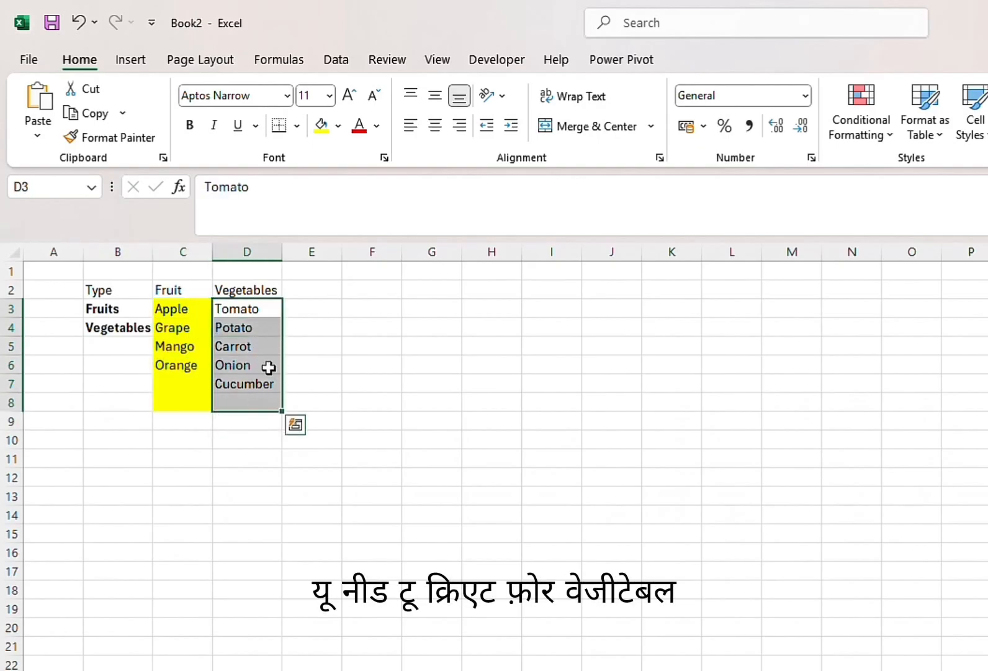
{"action": "left_click", "coordinate": [320, 133]}
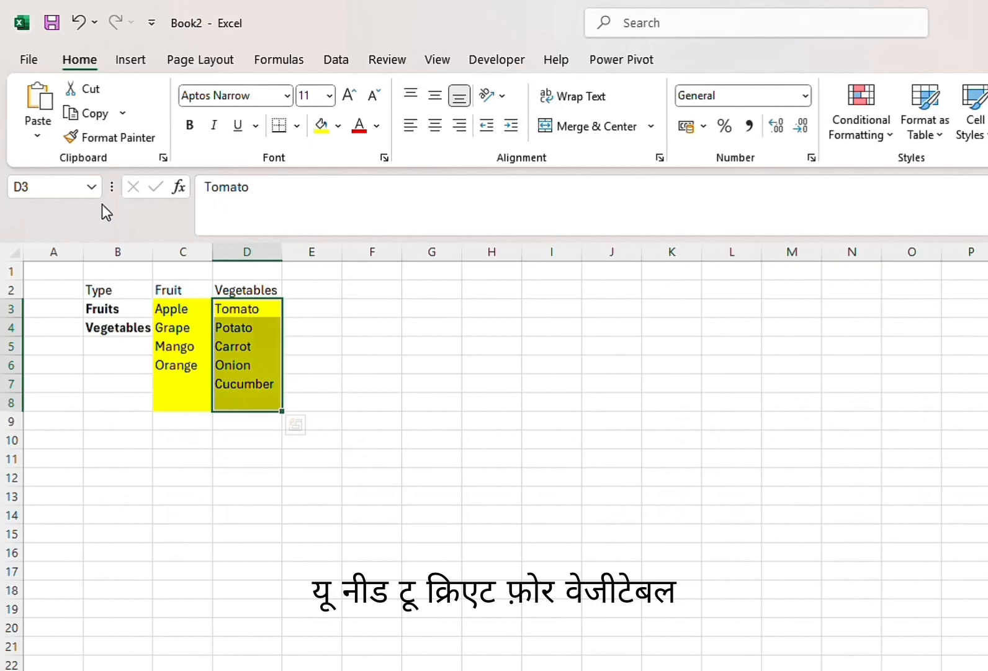
{"action": "left_click", "coordinate": [65, 183]}
{"action": "type", "text": "VE"}
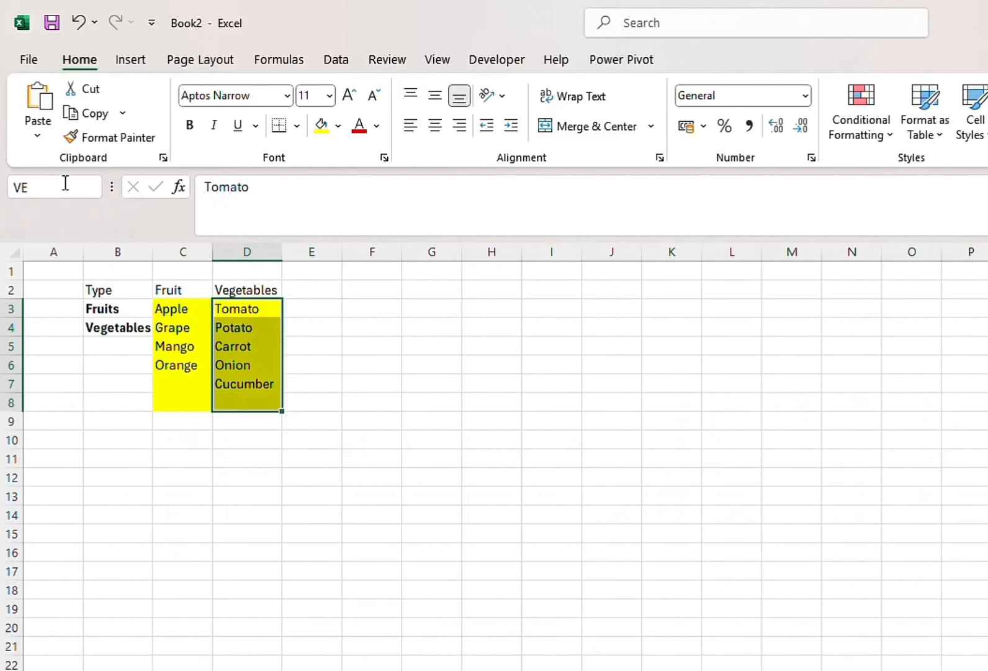
{"action": "key", "text": "BackSpace"}
{"action": "type", "text": "eta"}
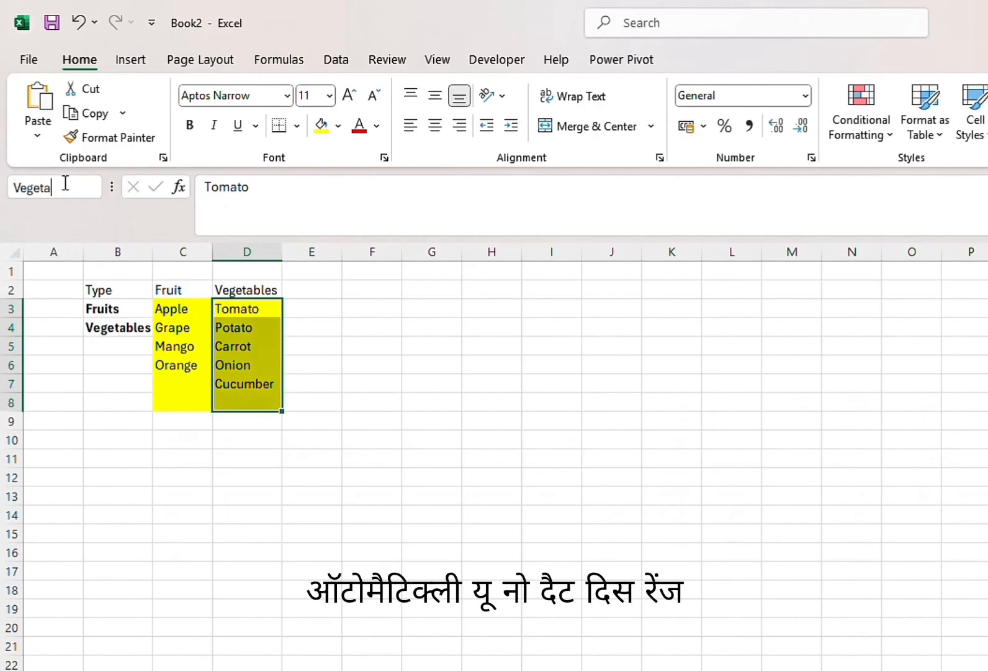
{"action": "type", "text": "bles"}
{"action": "key", "text": "Return"}
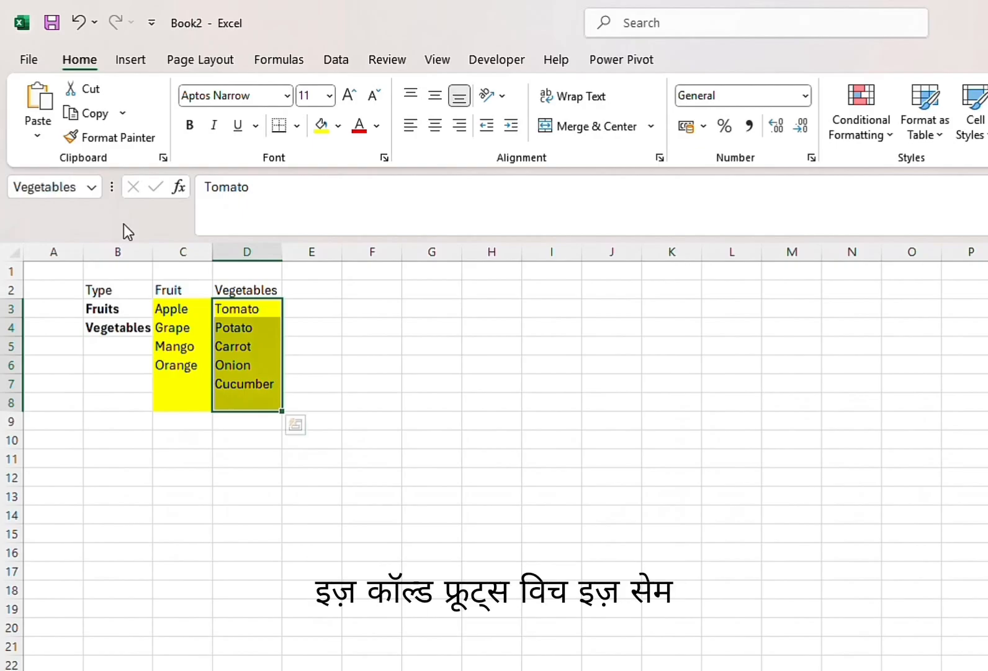
Add the header S.No in F2 and number the rows 1 to 6 in cells F3 to F8
{"action": "left_click", "coordinate": [333, 292]}
{"action": "left_click", "coordinate": [388, 292]}
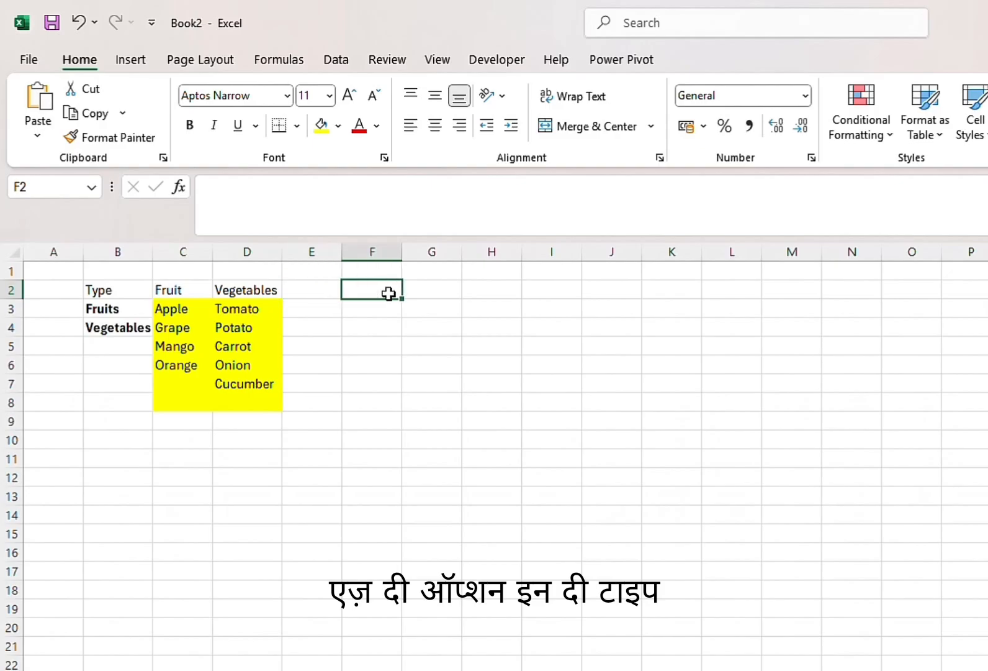
{"action": "type", "text": "S.No"}
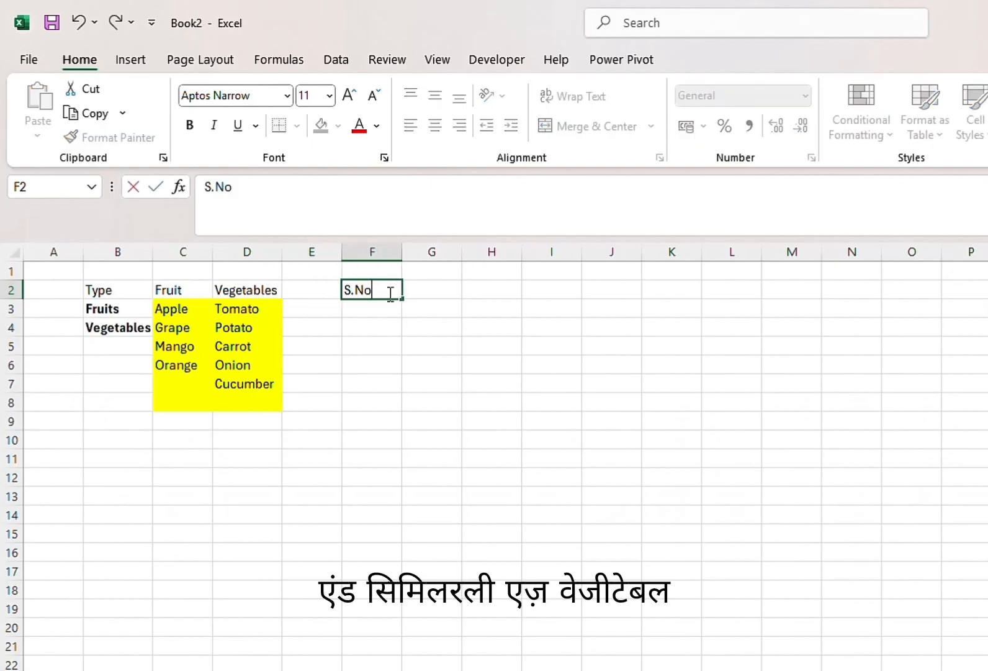
{"action": "key", "text": "Return"}
{"action": "type", "text": "1"}
{"action": "key", "text": "Return"}
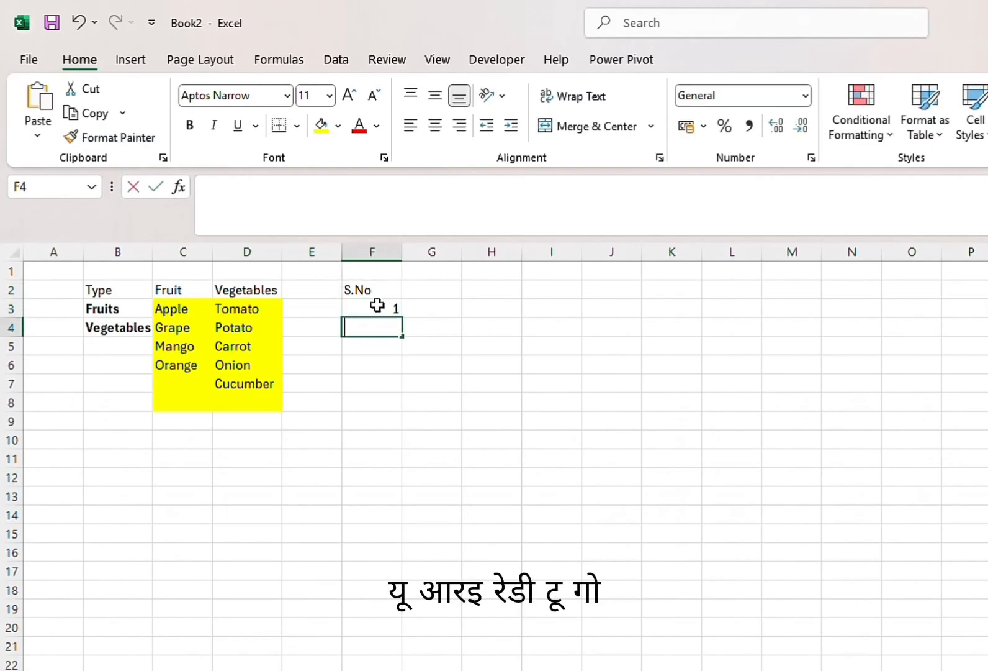
{"action": "type", "text": "2"}
{"action": "key", "text": "Return"}
{"action": "type", "text": "3"}
{"action": "key", "text": "Return"}
{"action": "type", "text": "4"}
{"action": "key", "text": "Return"}
{"action": "type", "text": "5"}
{"action": "key", "text": "Return"}
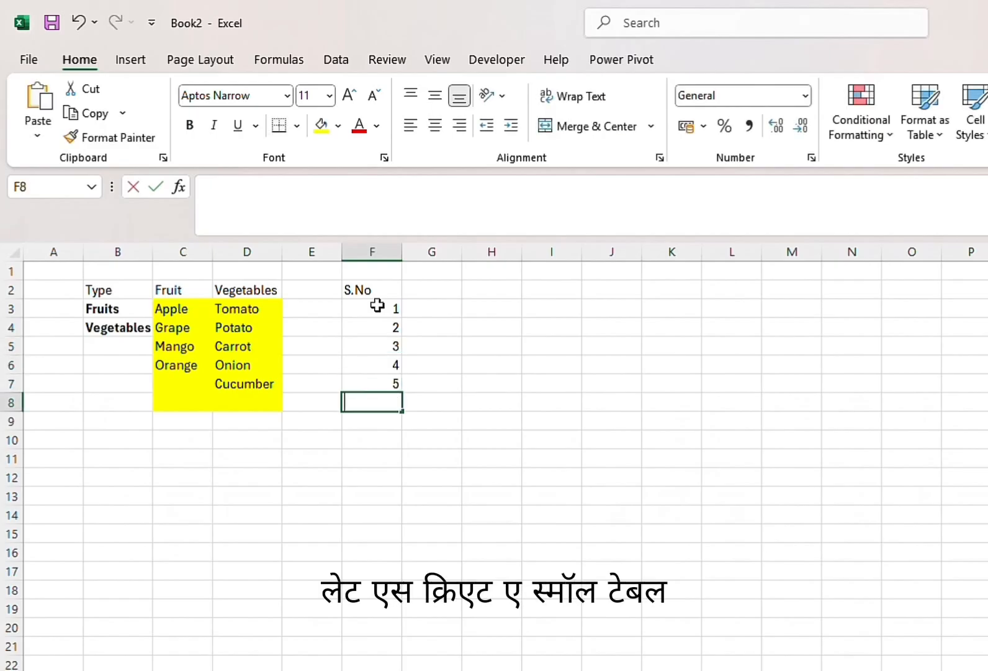
{"action": "type", "text": "6"}
{"action": "key", "text": "Return"}
Add the table headers Type in G2 and Name in H2
{"action": "left_click", "coordinate": [434, 288]}
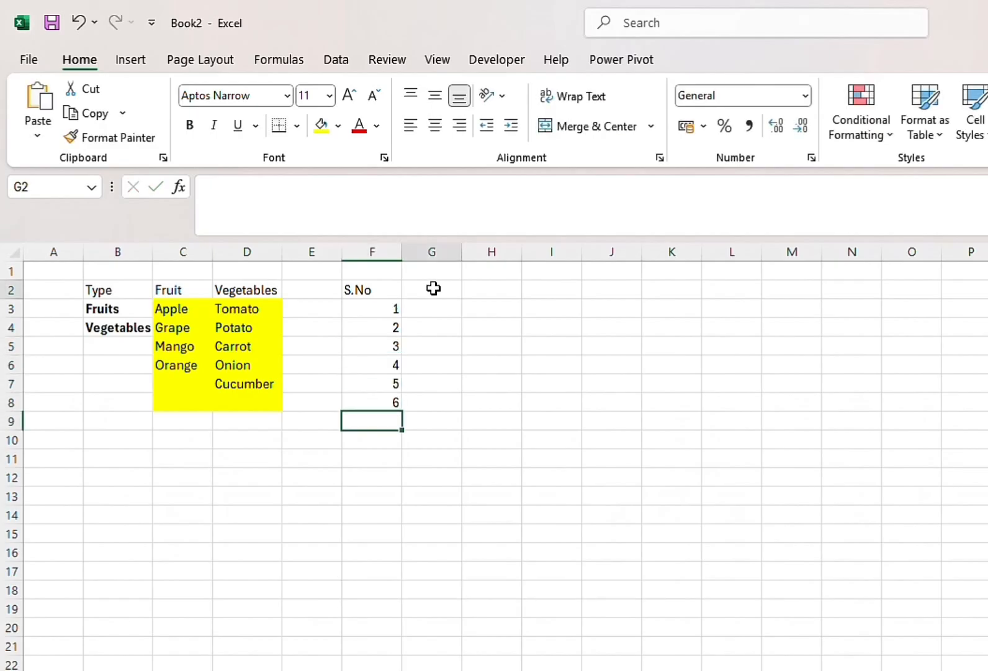
{"action": "type", "text": "Type"}
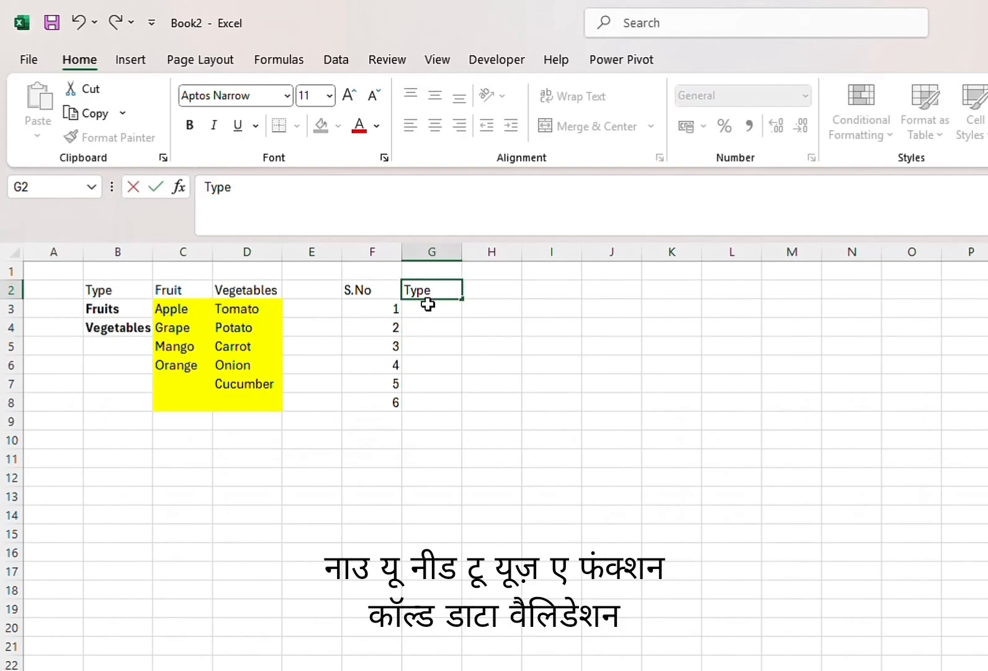
{"action": "left_click", "coordinate": [499, 291]}
{"action": "type", "text": "Name"}
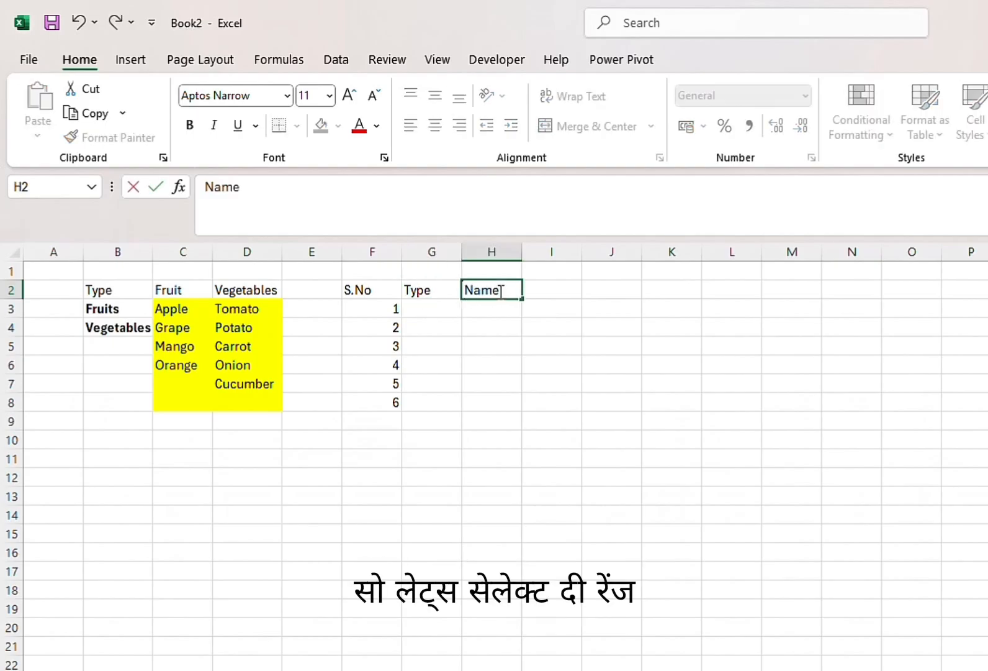
Open data validation for the Type cells G3:G9 and allow only values from a List
{"action": "left_click", "coordinate": [448, 323]}
{"action": "left_click_drag", "start_coordinate": [444, 307], "coordinate": [443, 429]}
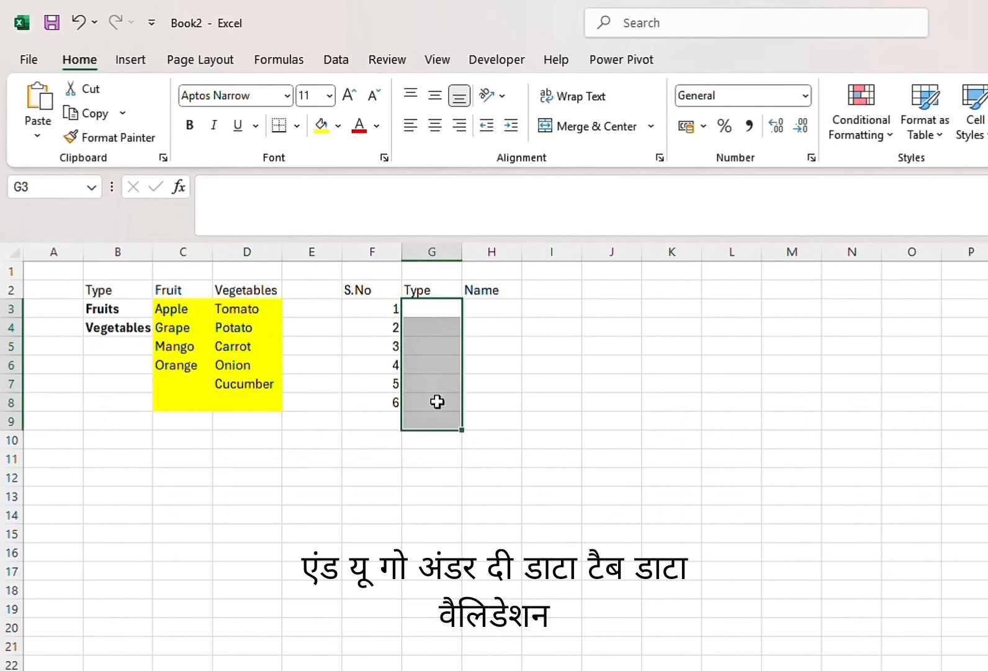
{"action": "left_click", "coordinate": [501, 60]}
{"action": "left_click", "coordinate": [332, 59]}
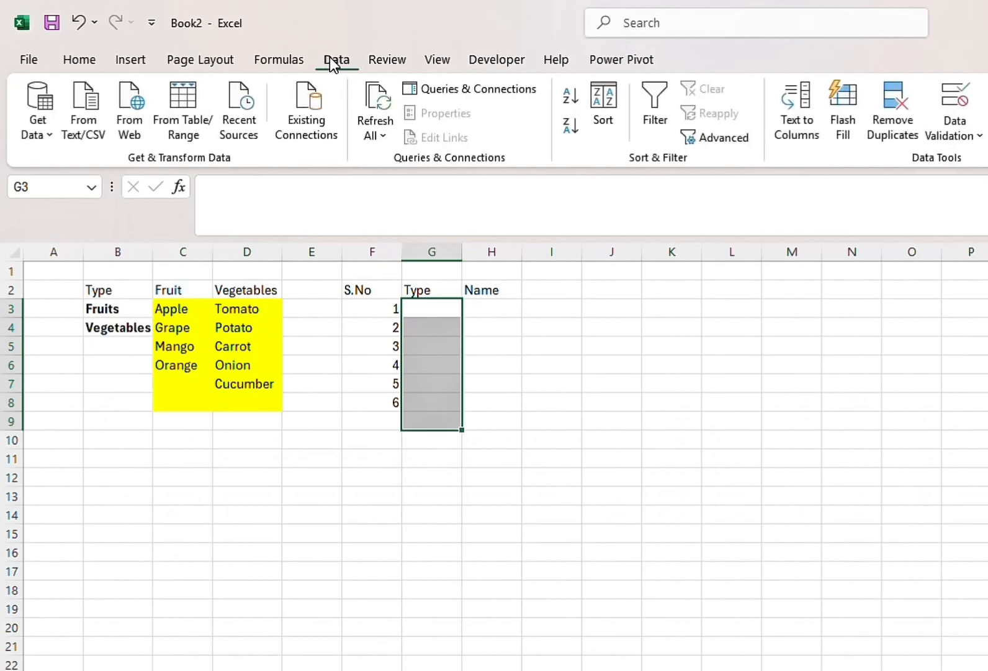
{"action": "left_click", "coordinate": [957, 106]}
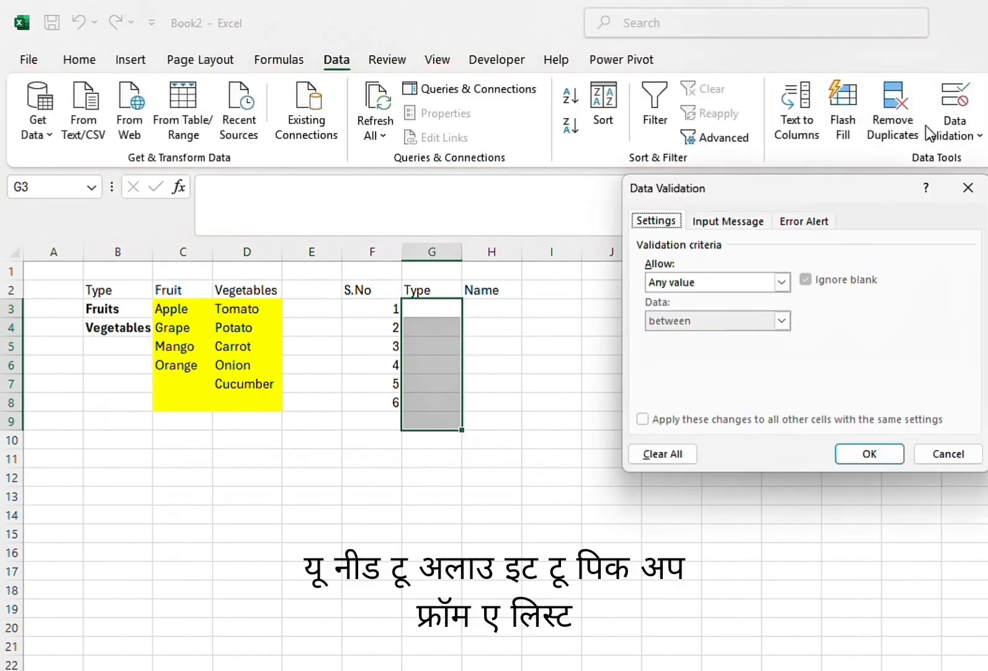
{"action": "left_click", "coordinate": [780, 282]}
{"action": "left_click", "coordinate": [678, 336]}
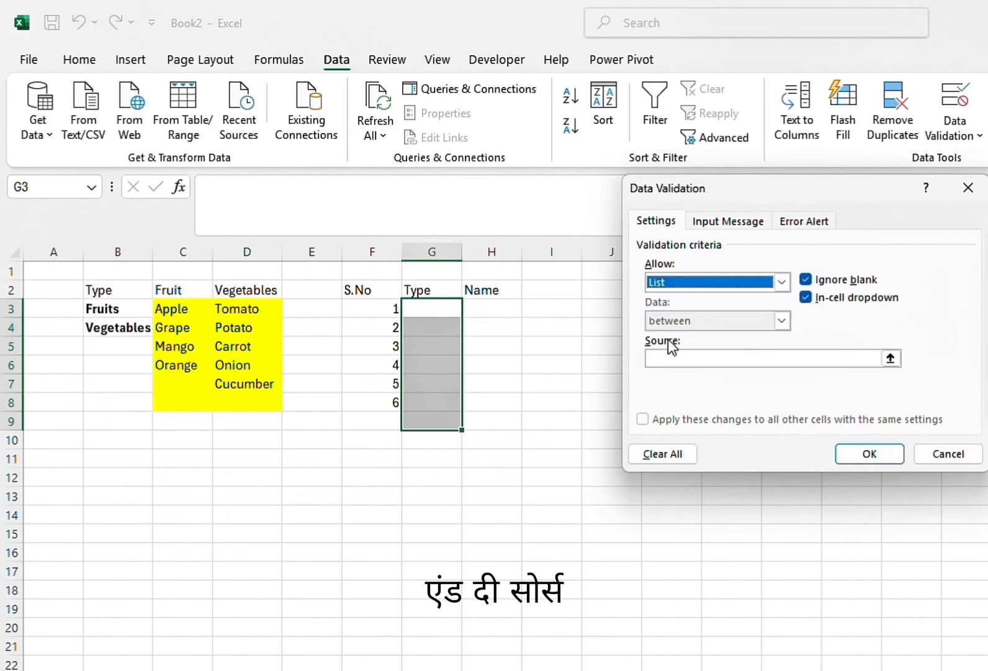
Set the validation list's source to the type names in B3:B4 and apply the rule
{"action": "left_click", "coordinate": [872, 358]}
{"action": "left_click", "coordinate": [890, 358]}
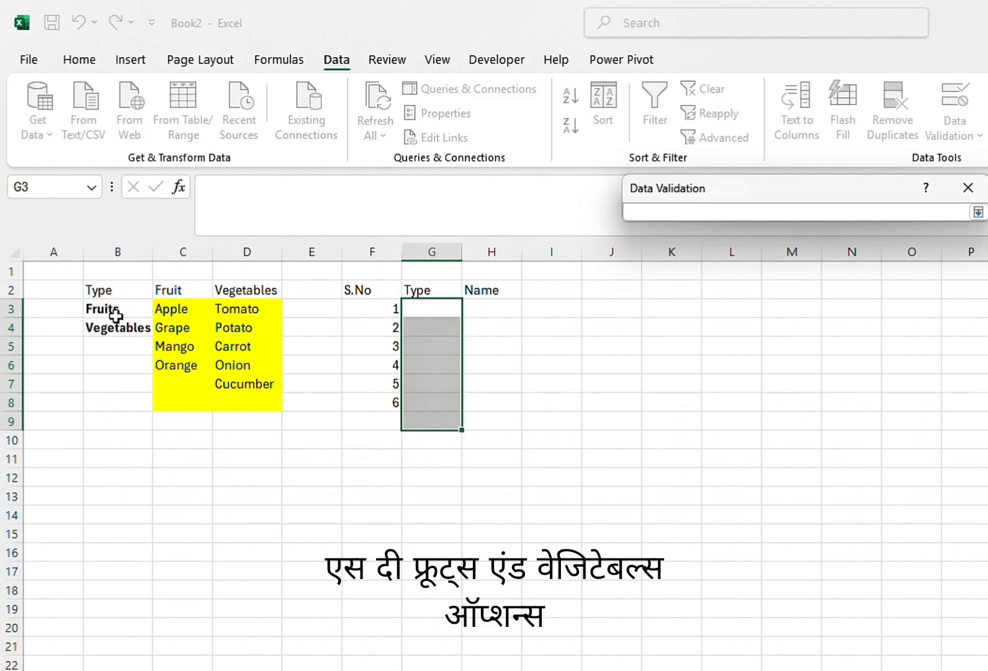
{"action": "left_click_drag", "start_coordinate": [115, 315], "coordinate": [125, 324]}
{"action": "left_click", "coordinate": [977, 212]}
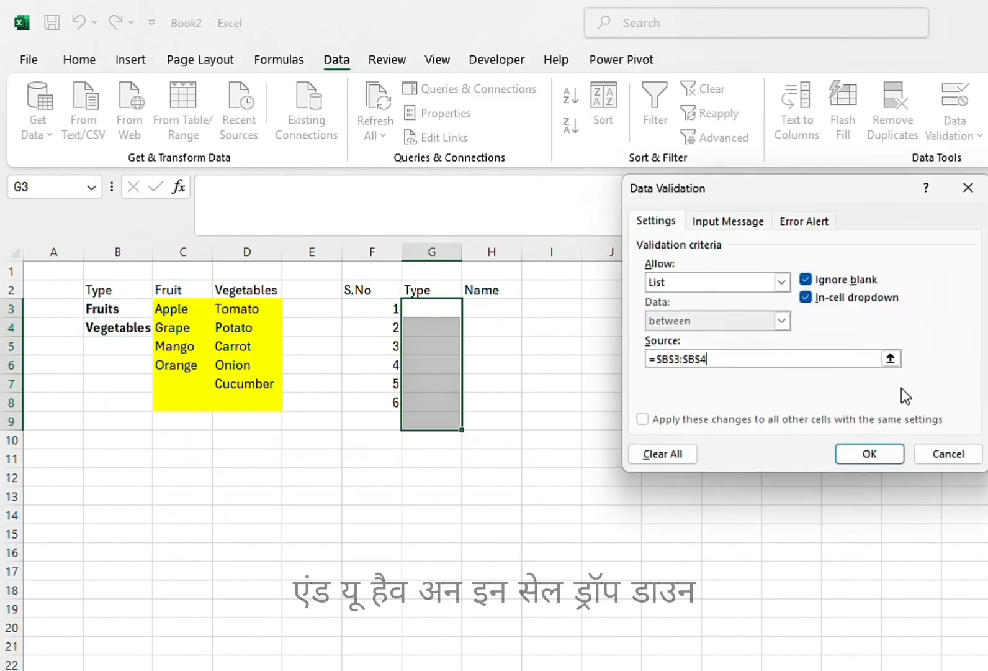
{"action": "left_click", "coordinate": [870, 453]}
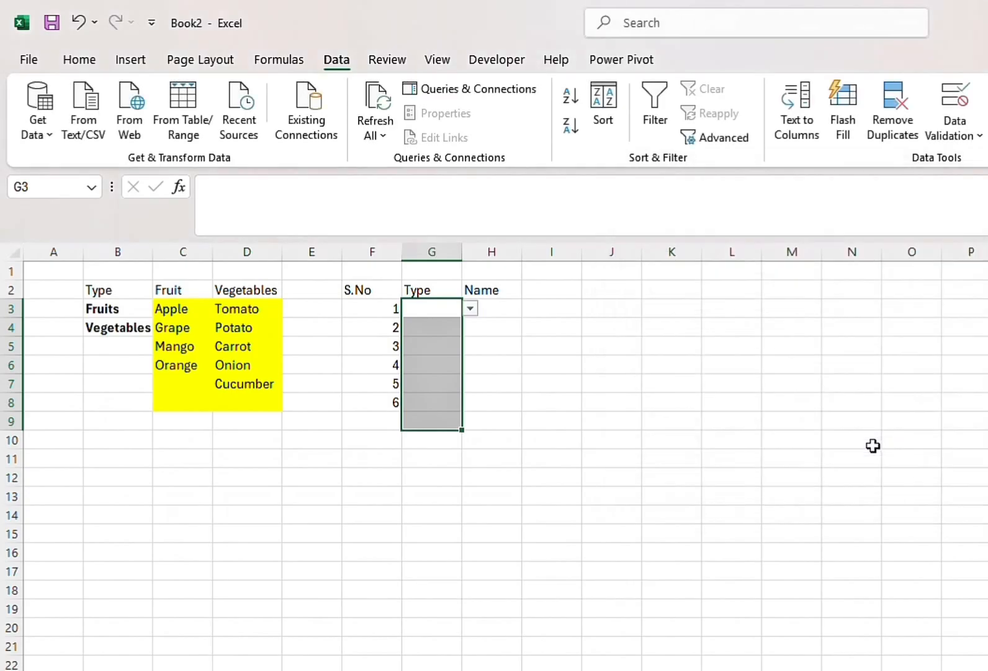
Choose Fruits in G3 and Vegetables in G4 from their drop-down lists, and widen column G to fit
{"action": "left_click", "coordinate": [472, 311]}
{"action": "left_click", "coordinate": [457, 325]}
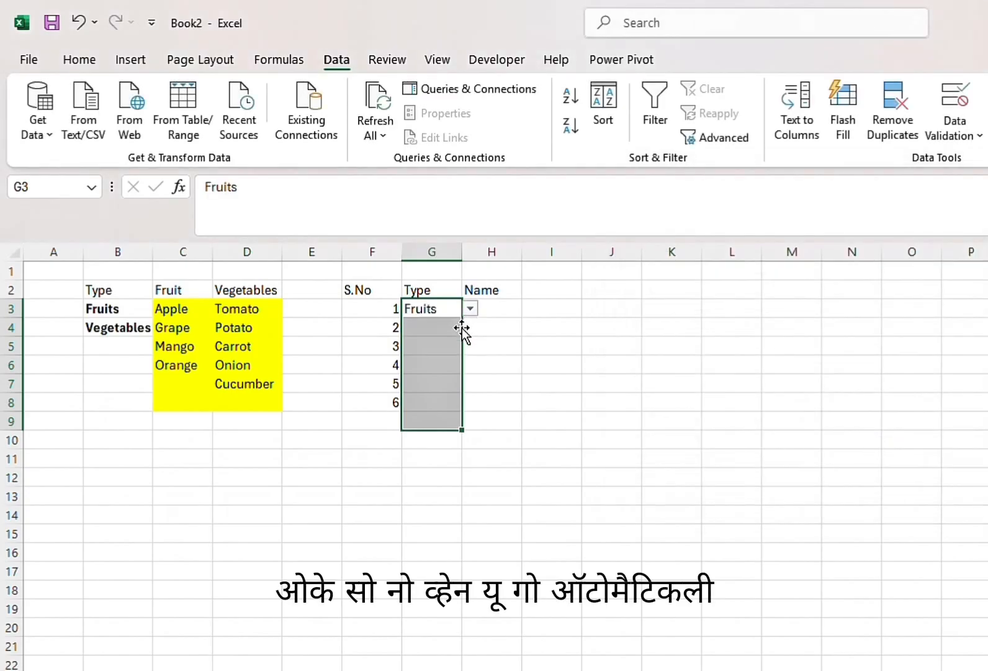
{"action": "left_click", "coordinate": [478, 325]}
{"action": "left_click", "coordinate": [452, 325]}
{"action": "left_click", "coordinate": [470, 327]}
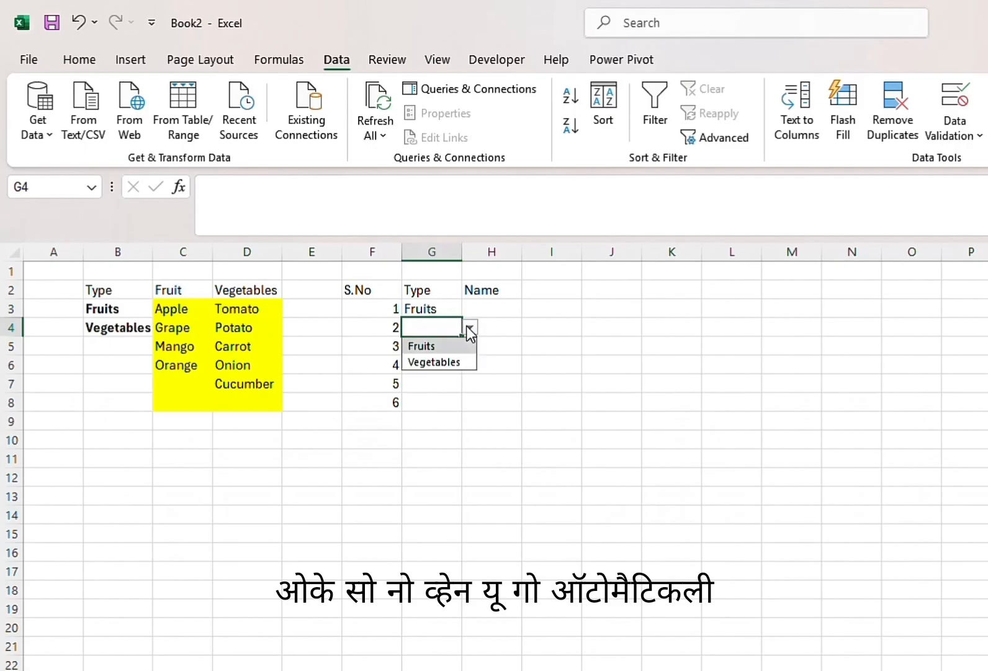
{"action": "left_click", "coordinate": [452, 363]}
{"action": "left_click", "coordinate": [489, 307]}
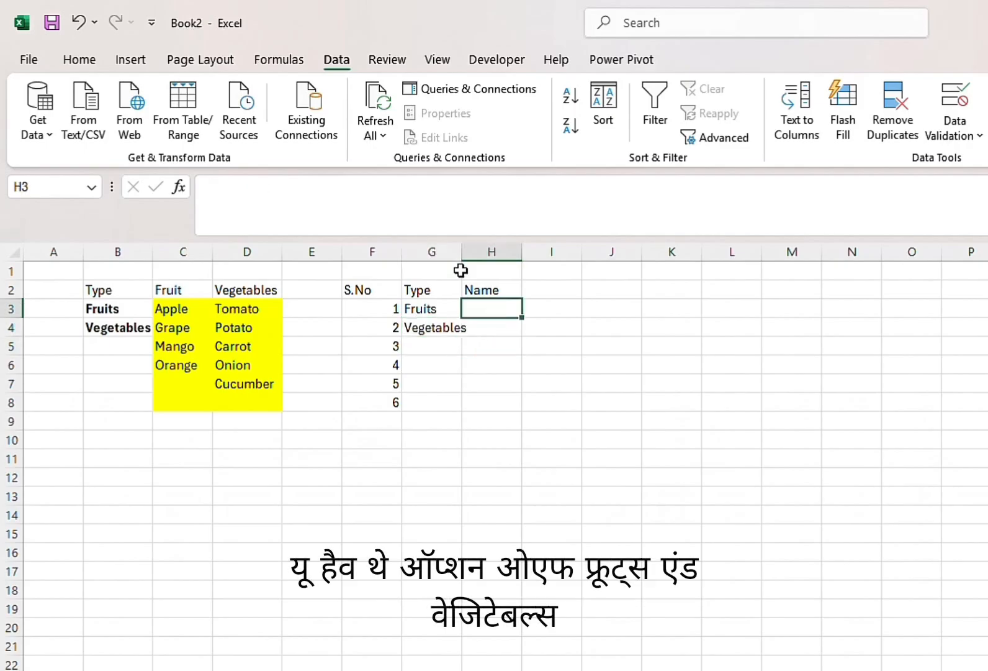
{"action": "left_click_drag", "start_coordinate": [460, 252], "coordinate": [485, 253]}
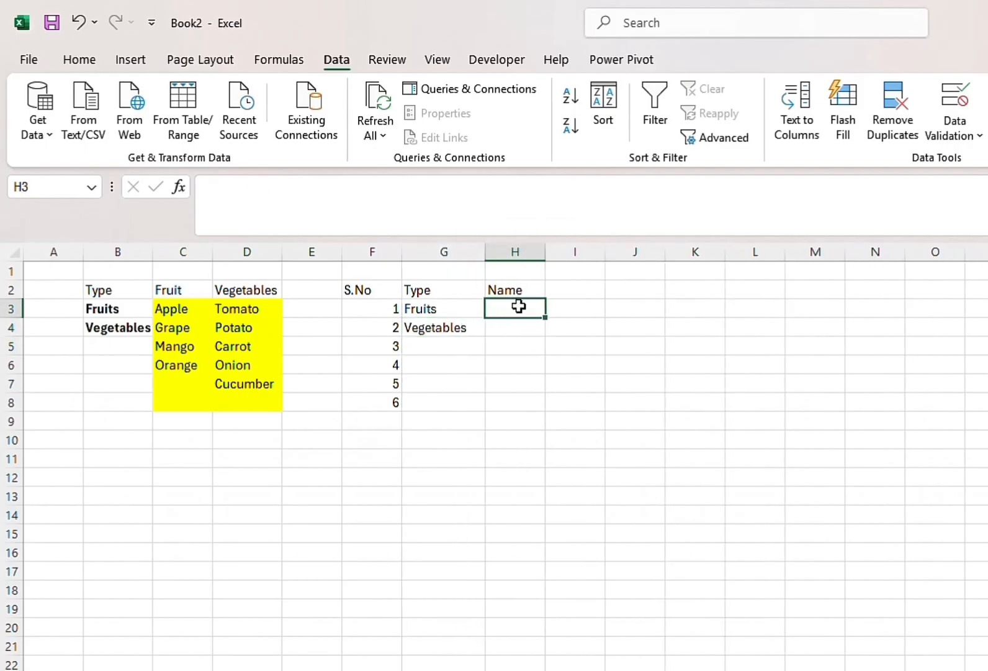
Open data validation for the Name cells H3:H8 and allow only values from a List
{"action": "left_click_drag", "start_coordinate": [516, 307], "coordinate": [525, 402]}
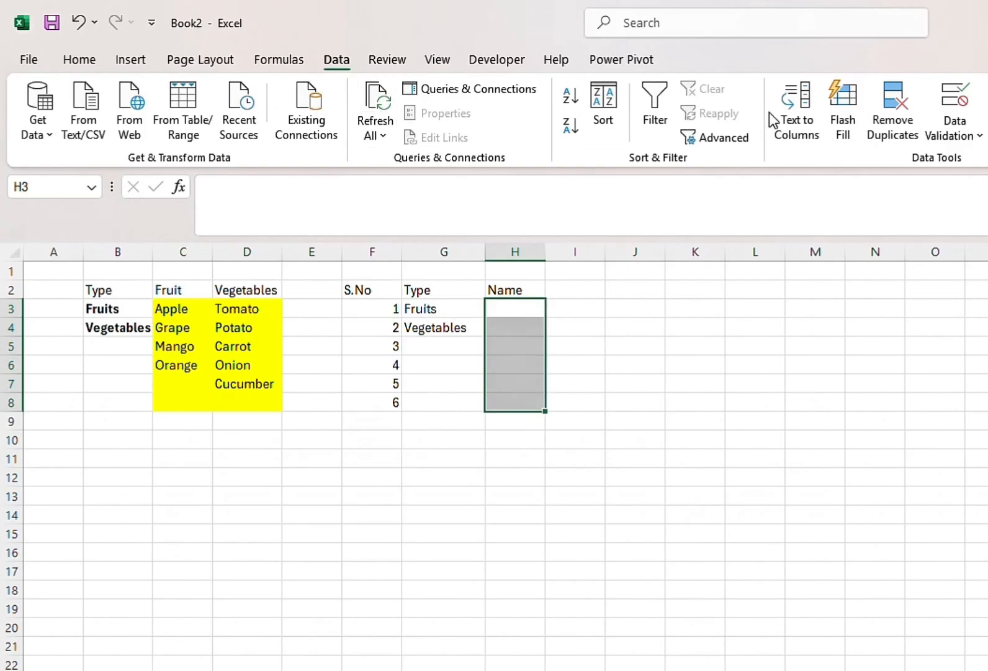
{"action": "left_click", "coordinate": [953, 101]}
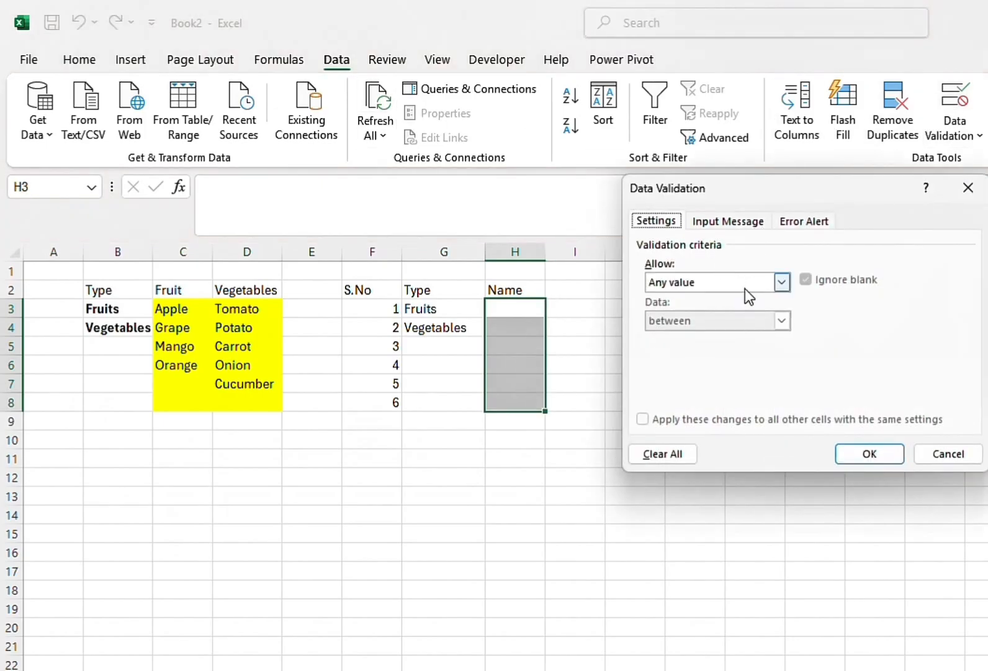
{"action": "left_click", "coordinate": [780, 284]}
{"action": "left_click", "coordinate": [699, 335]}
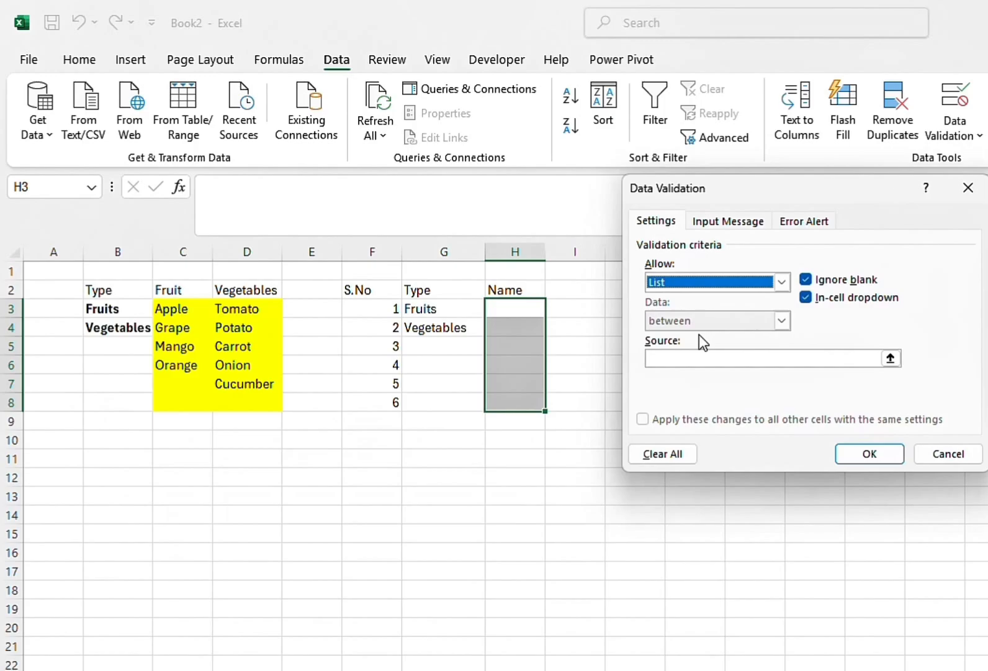
Set the Name list's source to =indirect(G3) with a relative cell reference and apply the rule
{"action": "left_click", "coordinate": [819, 358]}
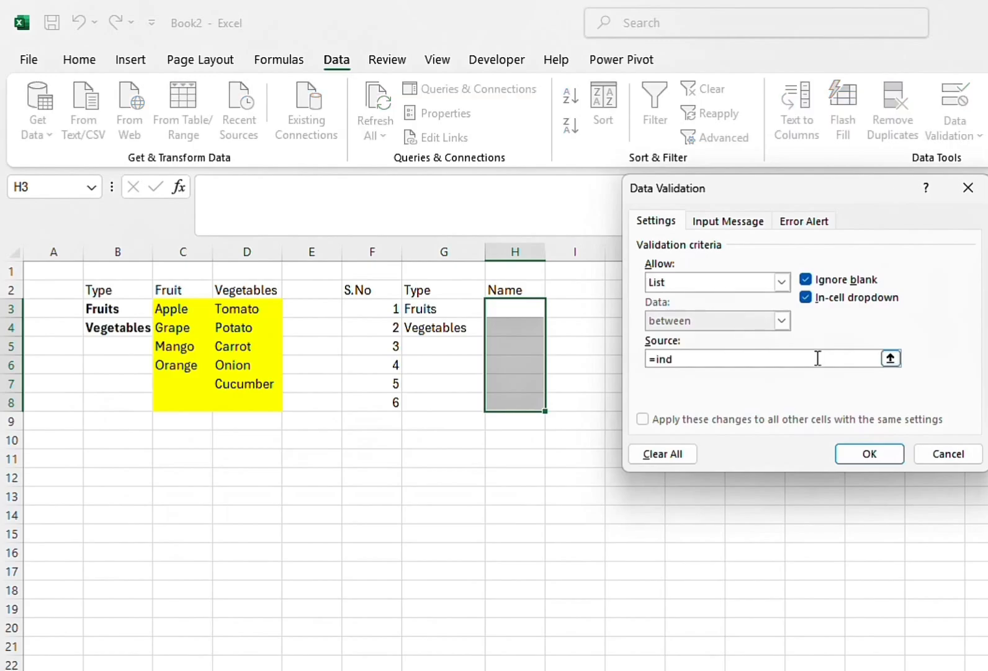
{"action": "left_click", "coordinate": [642, 30]}
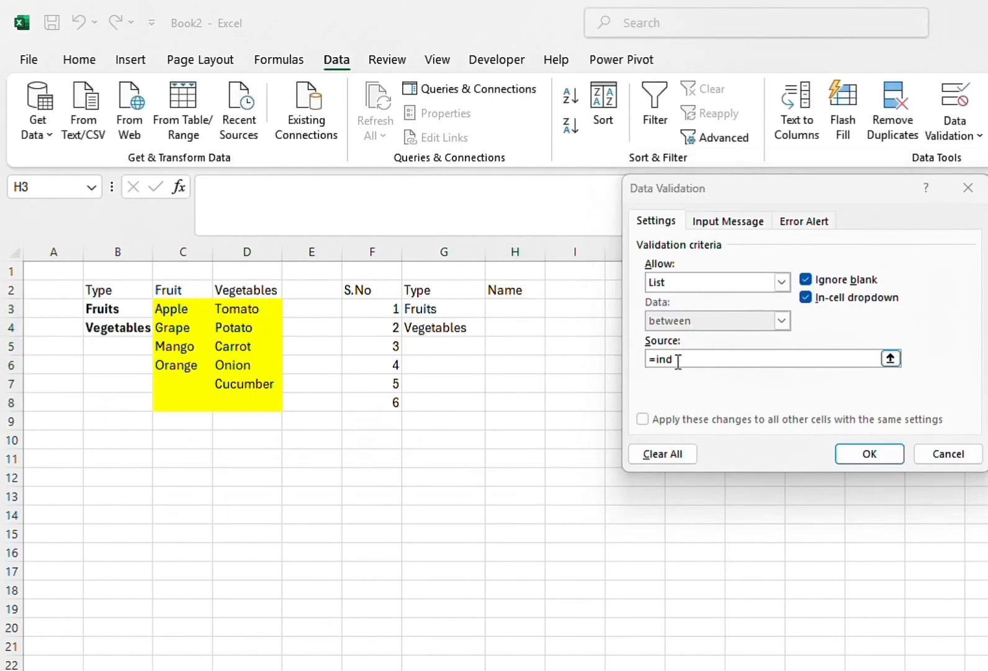
{"action": "left_click", "coordinate": [678, 360]}
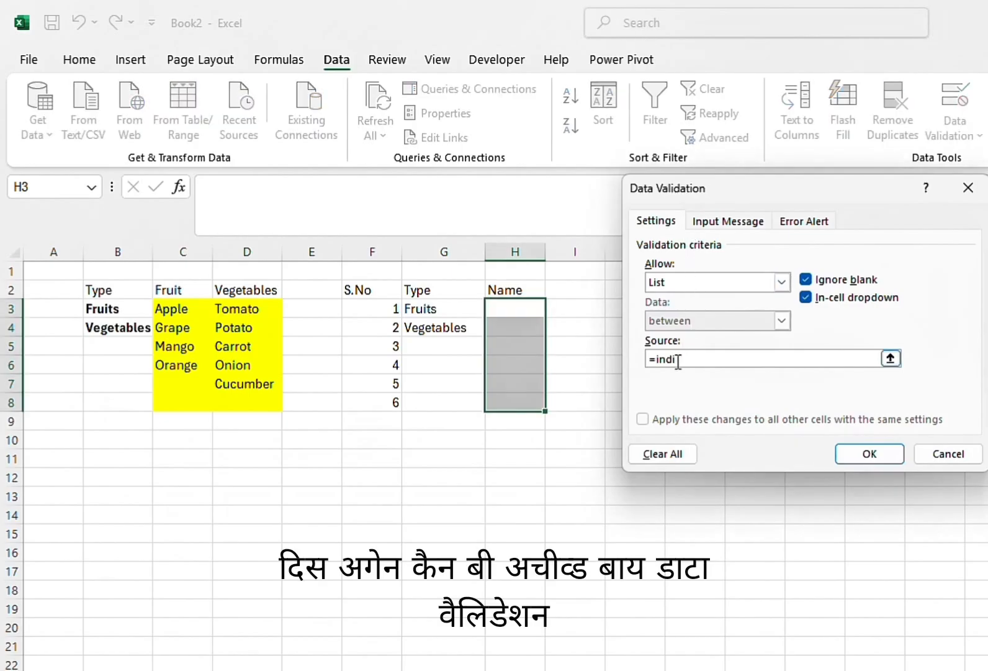
{"action": "type", "text": "=indirect"}
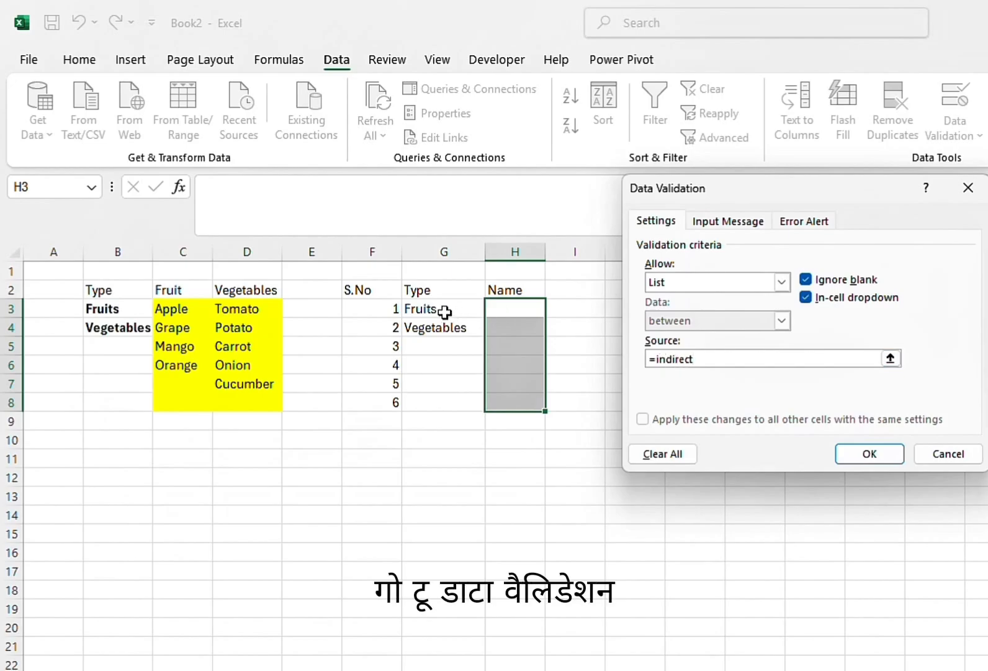
{"action": "left_click", "coordinate": [445, 310]}
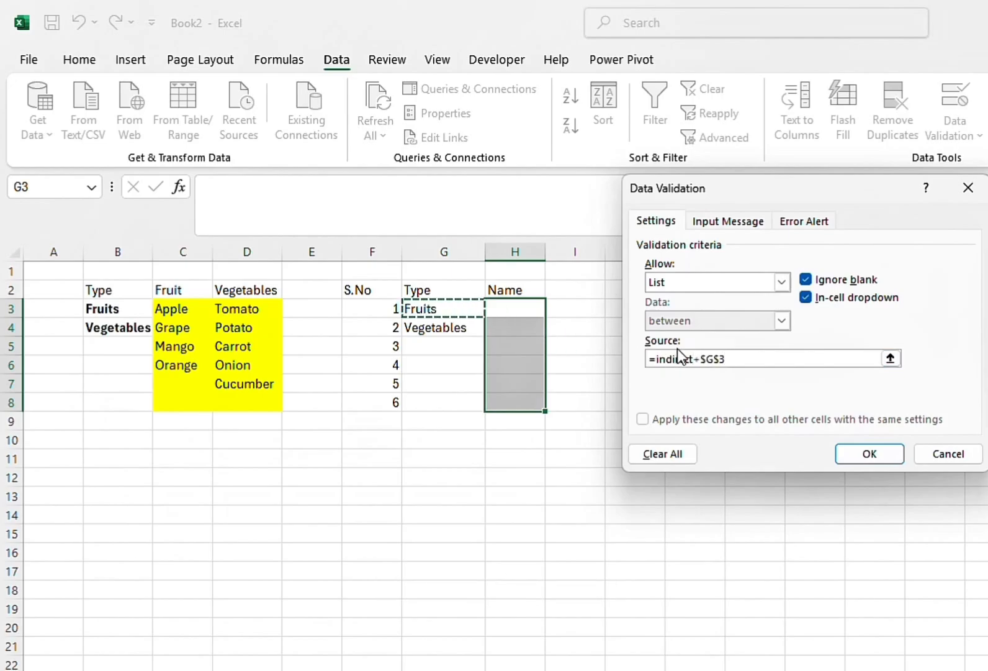
{"action": "left_click", "coordinate": [716, 359]}
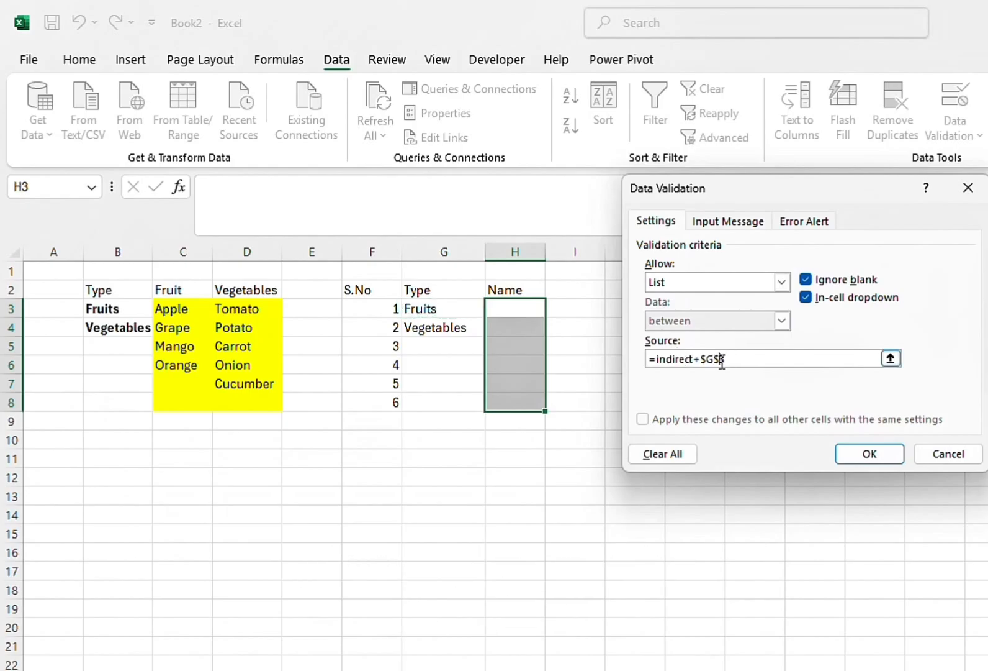
{"action": "key", "text": "Delete"}
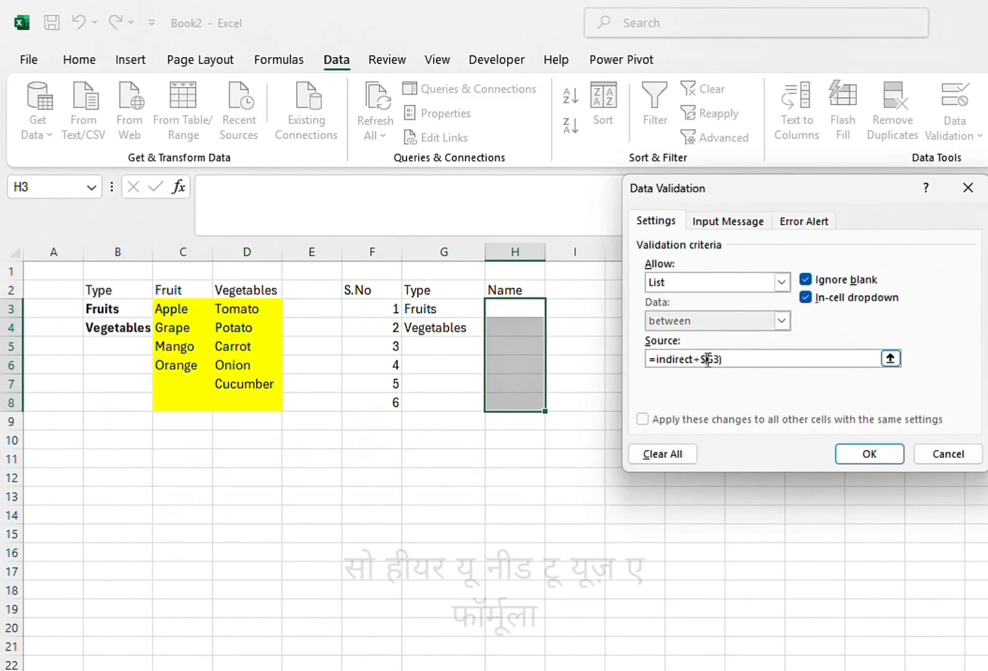
{"action": "key", "text": "BackSpace"}
{"action": "key", "text": "BackSpace"}
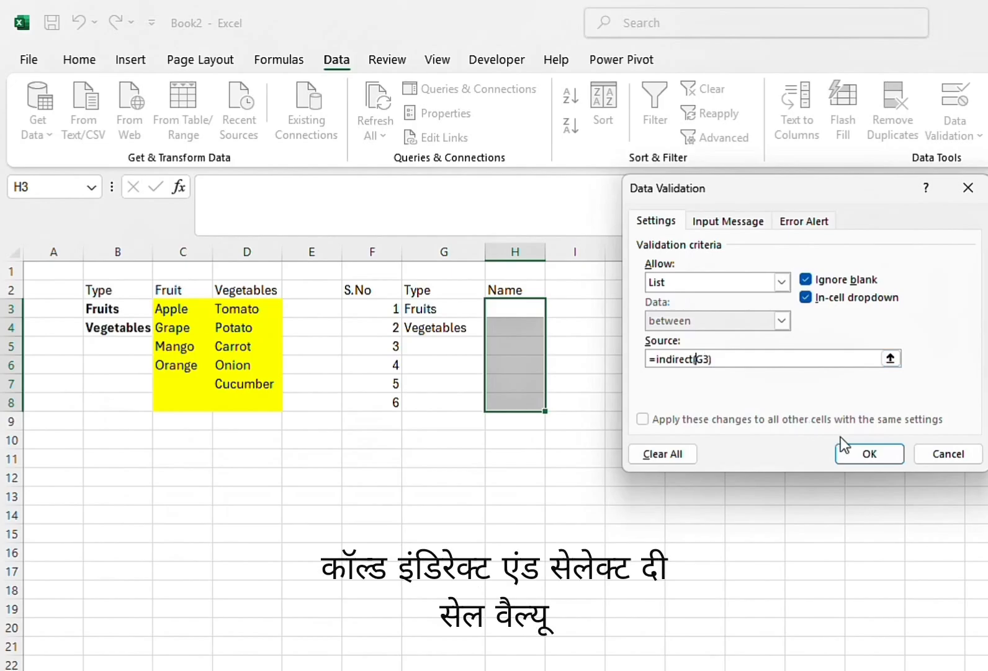
{"action": "left_click", "coordinate": [869, 453]}
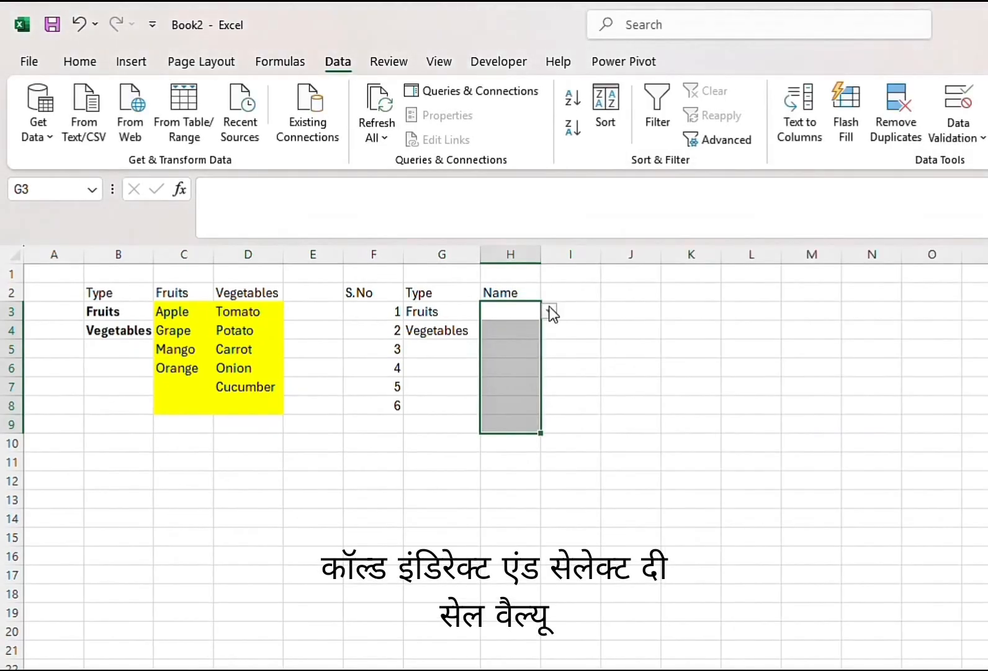
Choose Apple in H3 and Tomato in H4 from the dependent drop-down lists
{"action": "left_click", "coordinate": [549, 313]}
{"action": "left_click", "coordinate": [526, 332]}
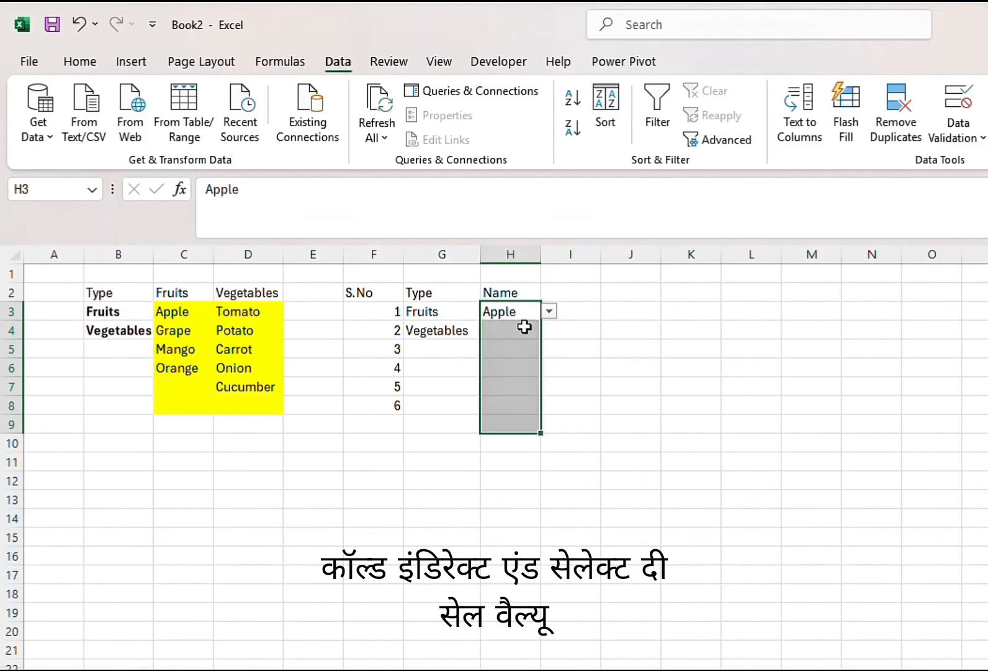
{"action": "left_click", "coordinate": [522, 329]}
{"action": "left_click", "coordinate": [548, 330]}
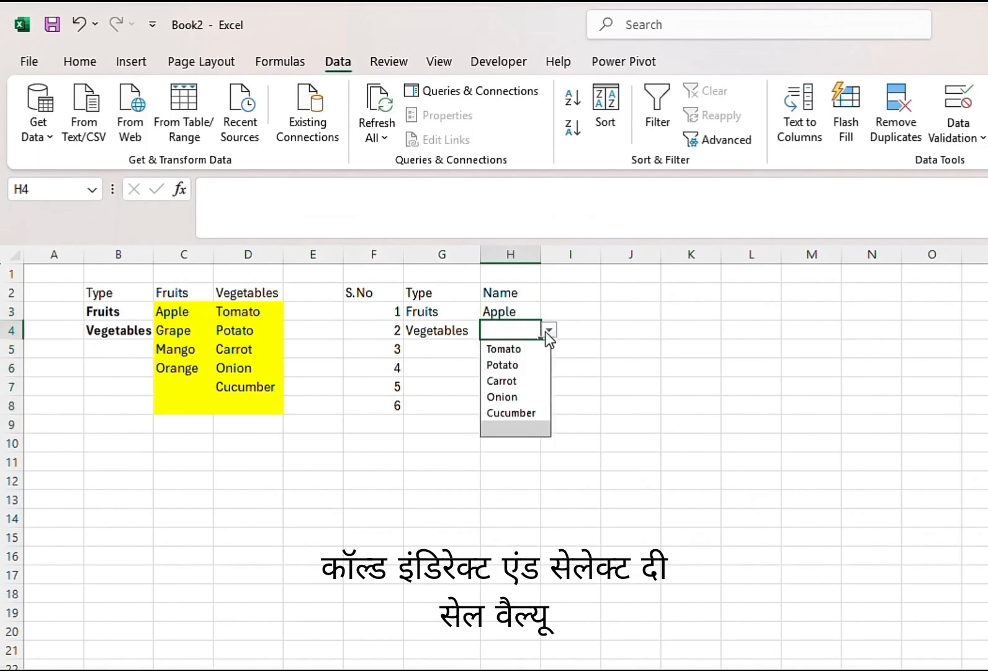
{"action": "left_click", "coordinate": [518, 348]}
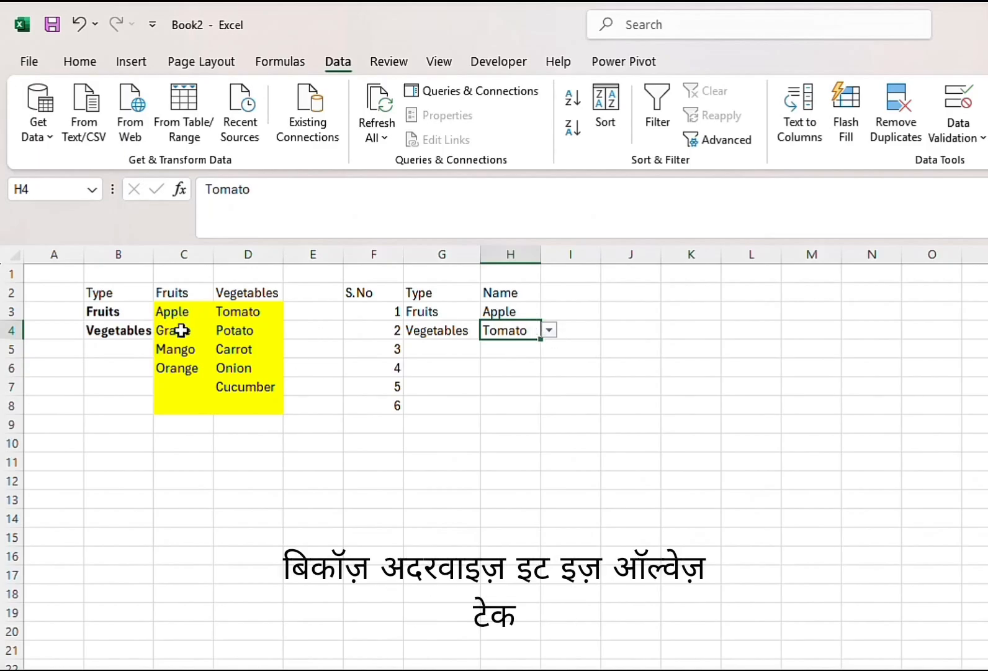
Add Banana to the Fruits source list in cell C7
{"action": "left_click", "coordinate": [176, 385]}
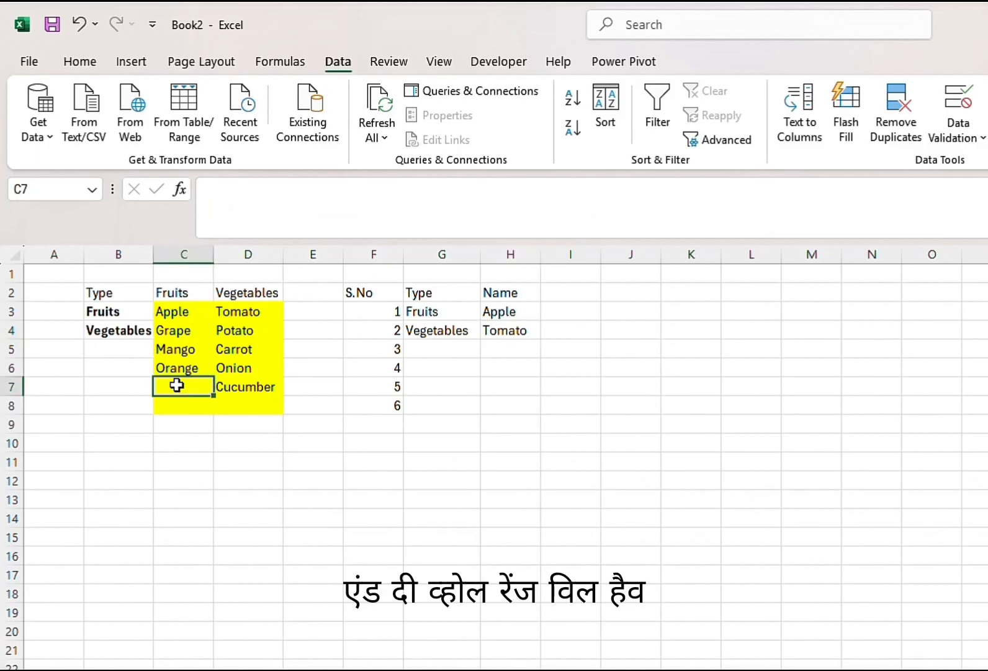
{"action": "type", "text": "b"}
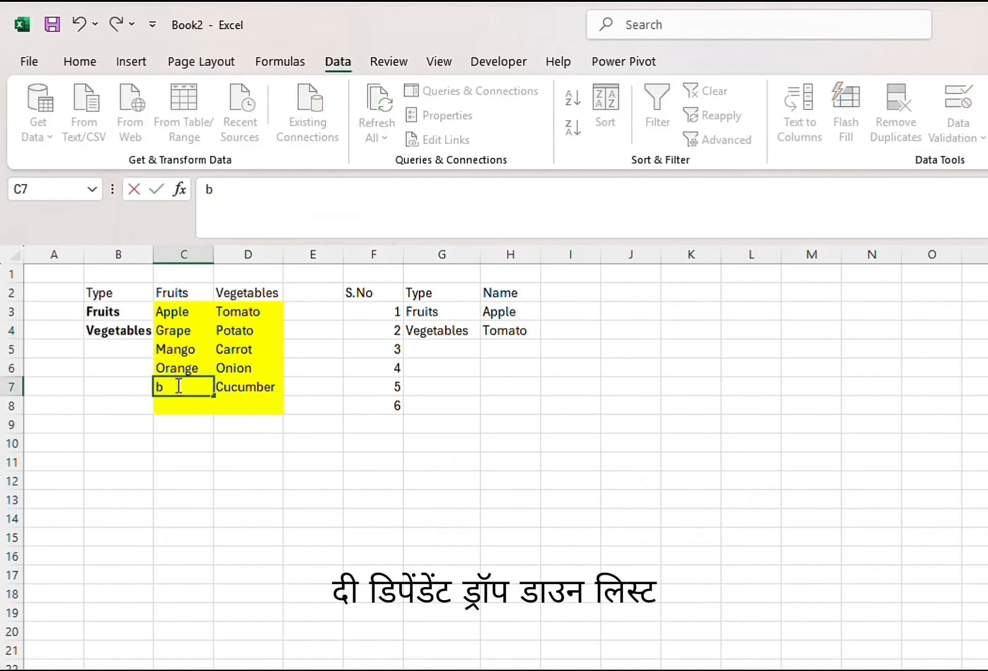
{"action": "key", "text": "BackSpace"}
{"action": "type", "text": "Banana"}
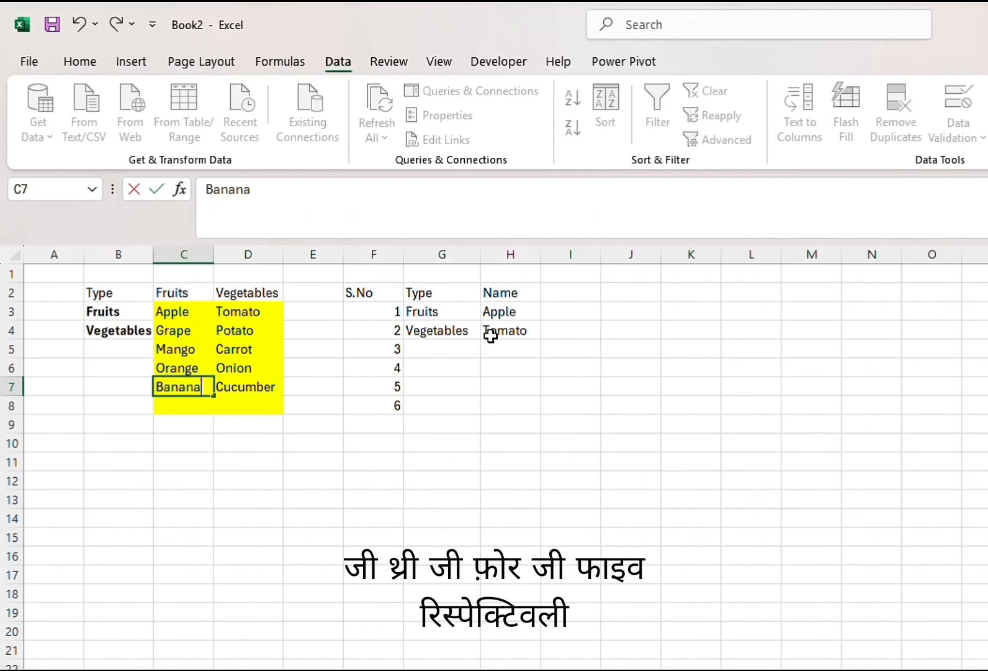
Choose Banana in H3 and Cucumber in H4 from the dependent drop-down lists
{"action": "left_click", "coordinate": [504, 315]}
{"action": "left_click", "coordinate": [550, 312]}
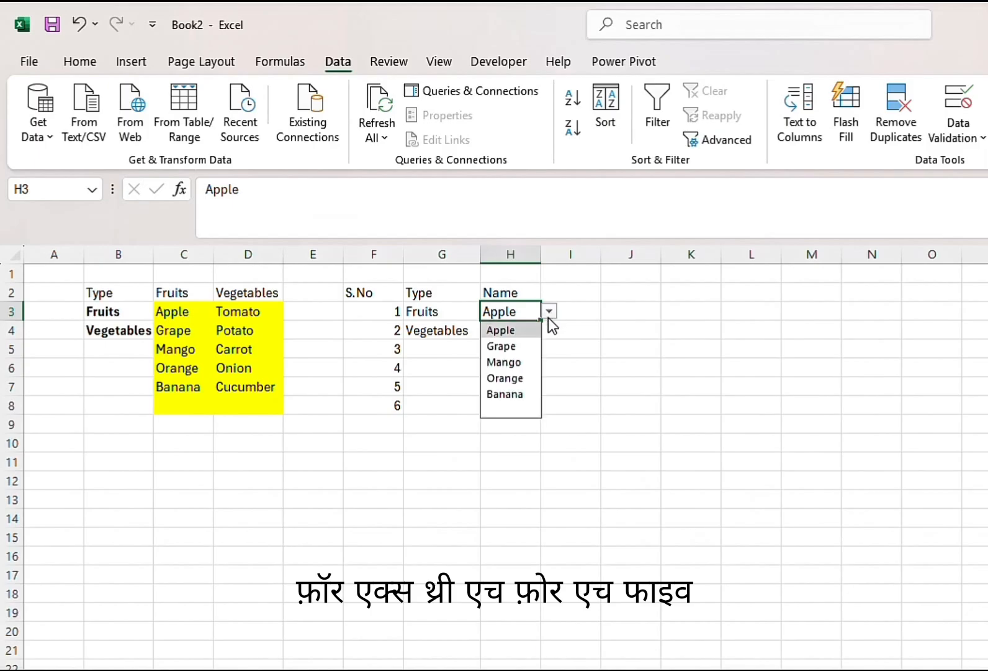
{"action": "left_click", "coordinate": [513, 398]}
{"action": "left_click", "coordinate": [529, 332]}
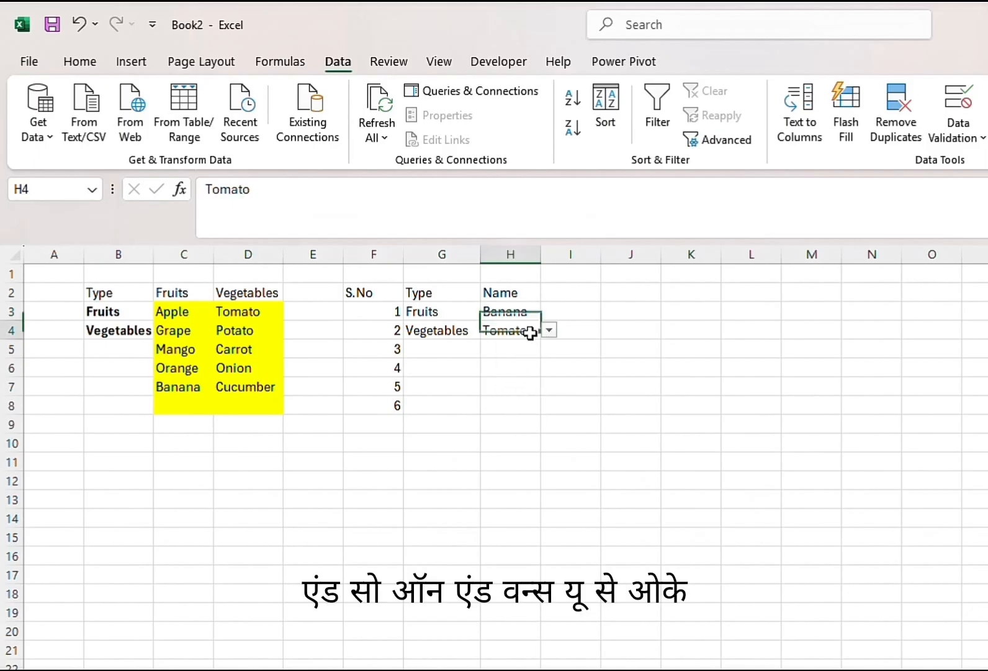
{"action": "left_click", "coordinate": [550, 330]}
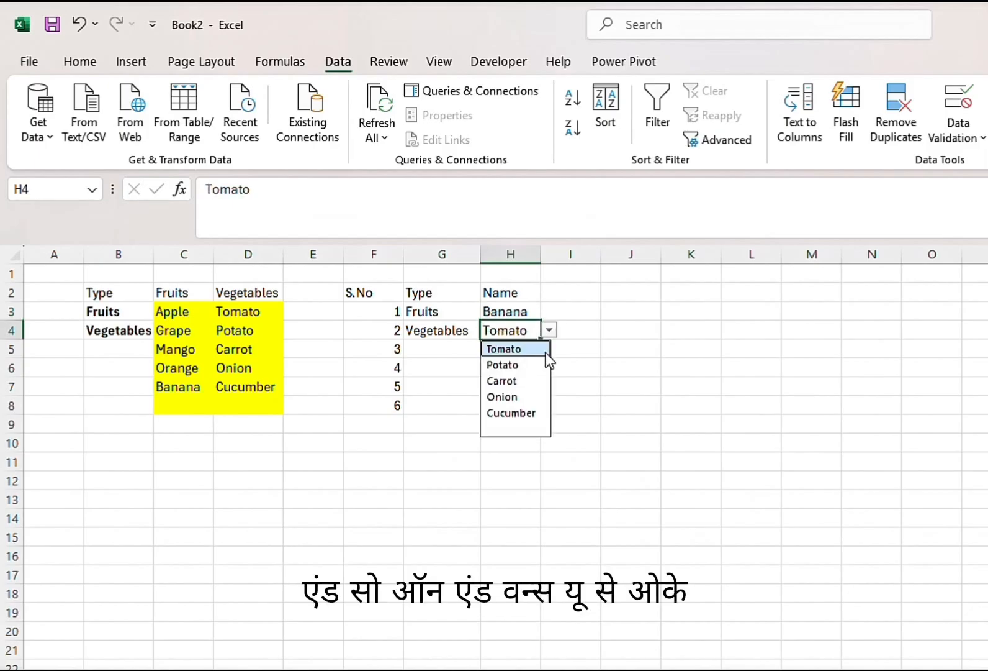
{"action": "left_click", "coordinate": [521, 414]}
{"action": "left_click", "coordinate": [248, 401]}
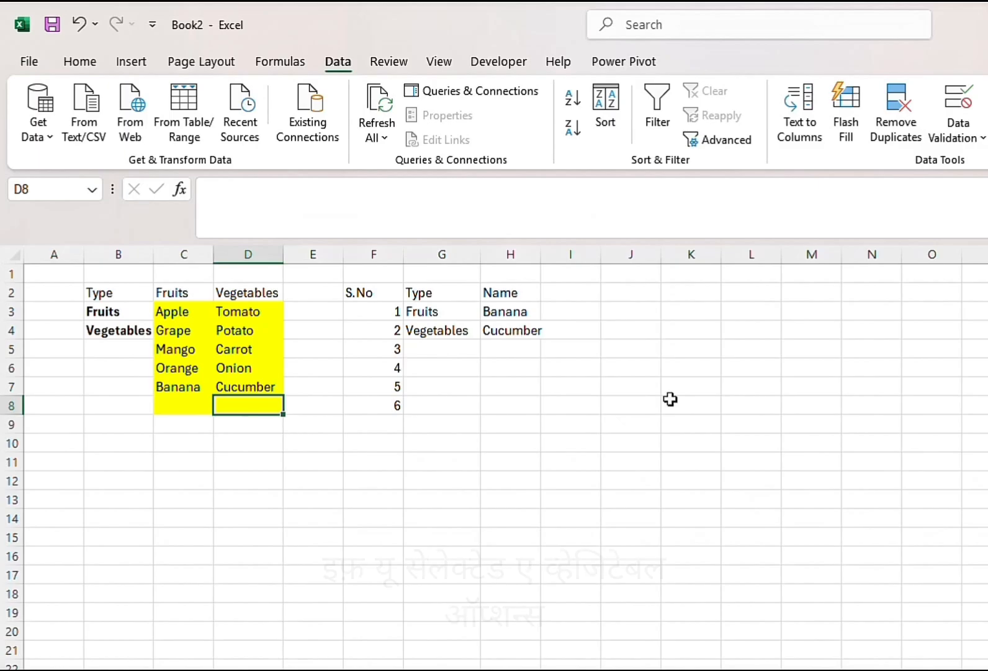
{"action": "scroll", "coordinate": [494, 457], "scroll_direction": "up", "scroll_amount": 6}
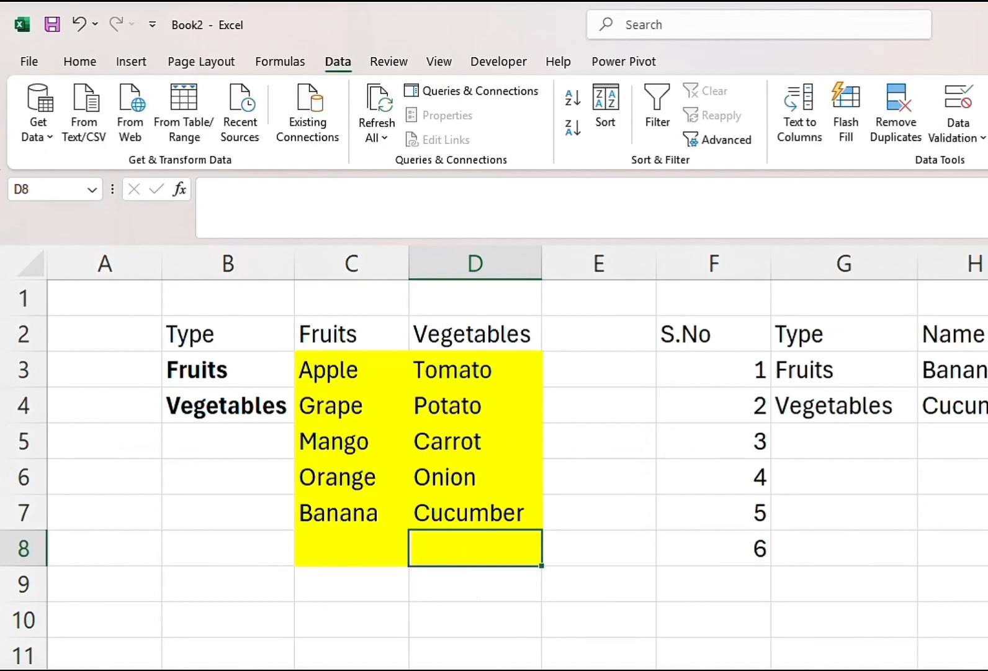
{"action": "scroll", "coordinate": [495, 456], "scroll_direction": "down", "scroll_amount": 2}
{"action": "scroll", "coordinate": [494, 457], "scroll_direction": "up", "scroll_amount": 1, "text": "ctrl"}
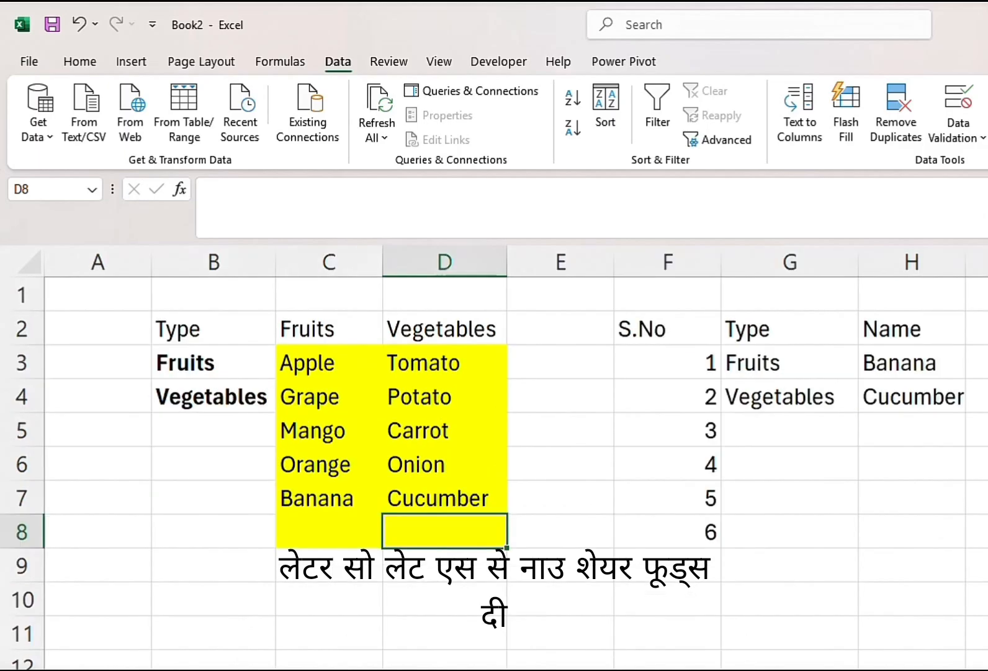
{"action": "scroll", "coordinate": [494, 457], "scroll_direction": "right", "scroll_amount": 1}
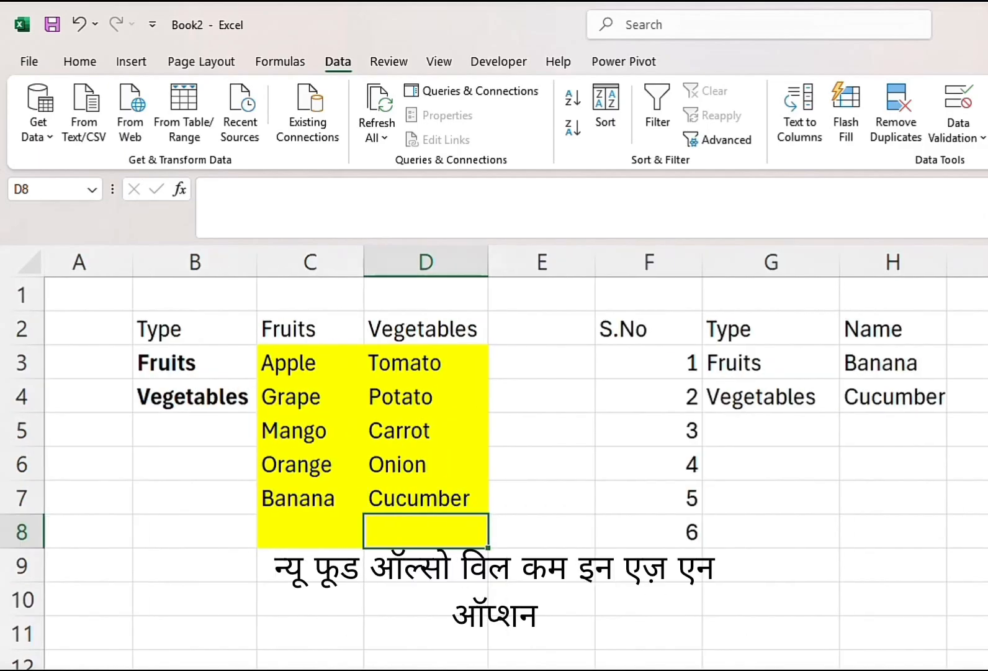
{"action": "scroll", "coordinate": [494, 457], "scroll_direction": "up", "scroll_amount": 1, "text": "ctrl"}
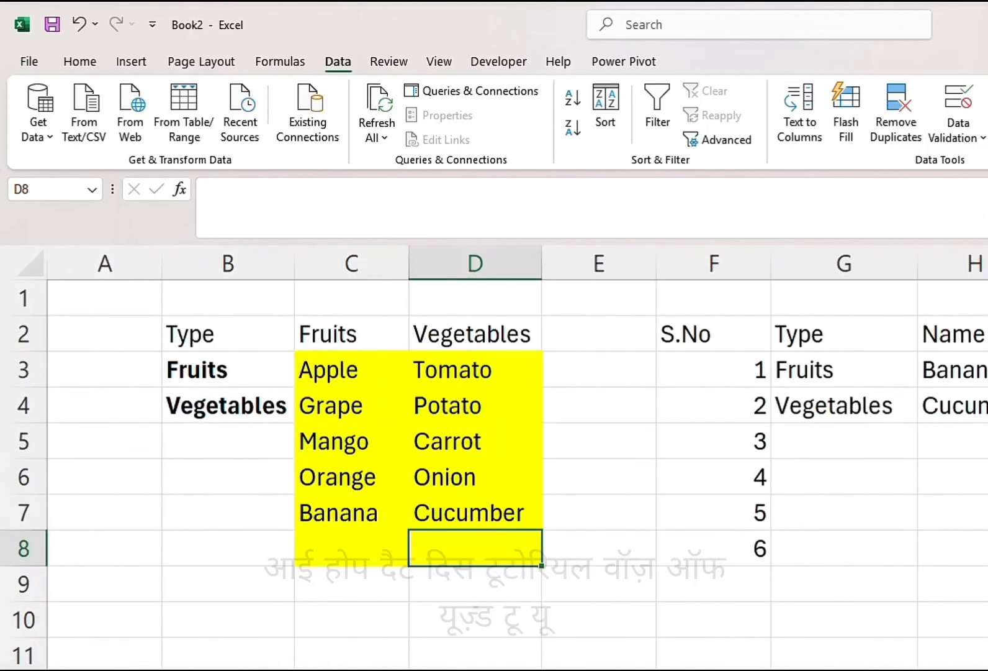
{"action": "scroll", "coordinate": [494, 457], "scroll_direction": "right", "scroll_amount": 1}
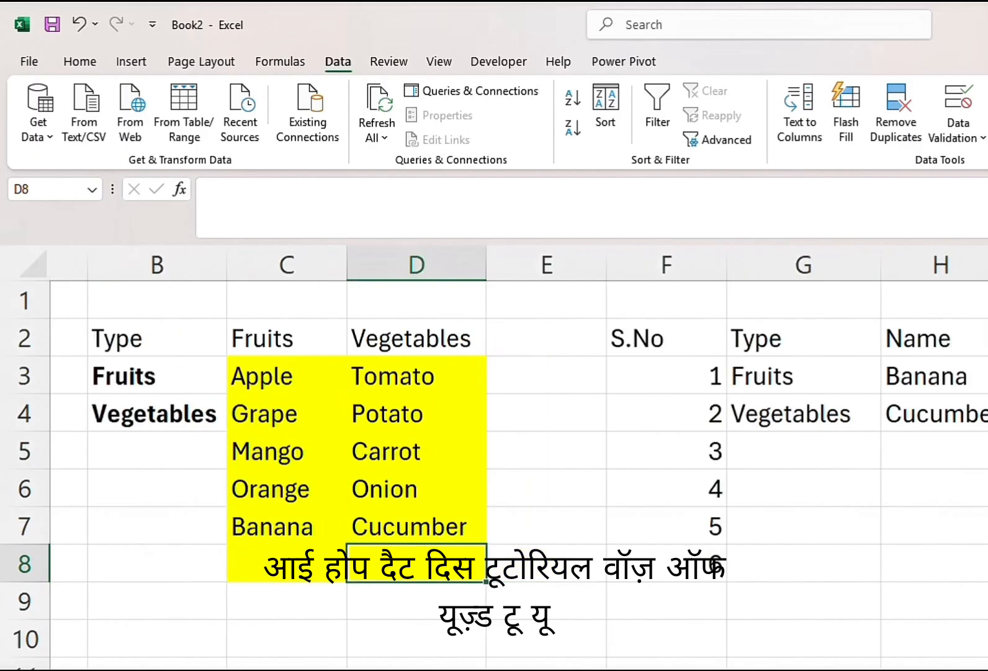
{"action": "scroll", "coordinate": [494, 457], "scroll_direction": "down", "scroll_amount": 1, "text": "ctrl"}
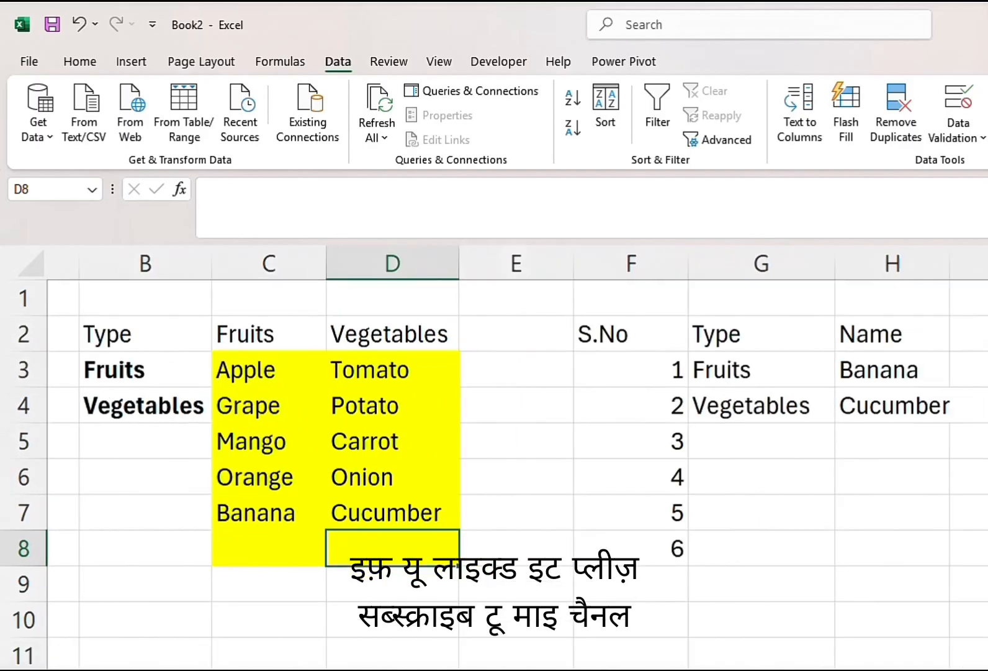